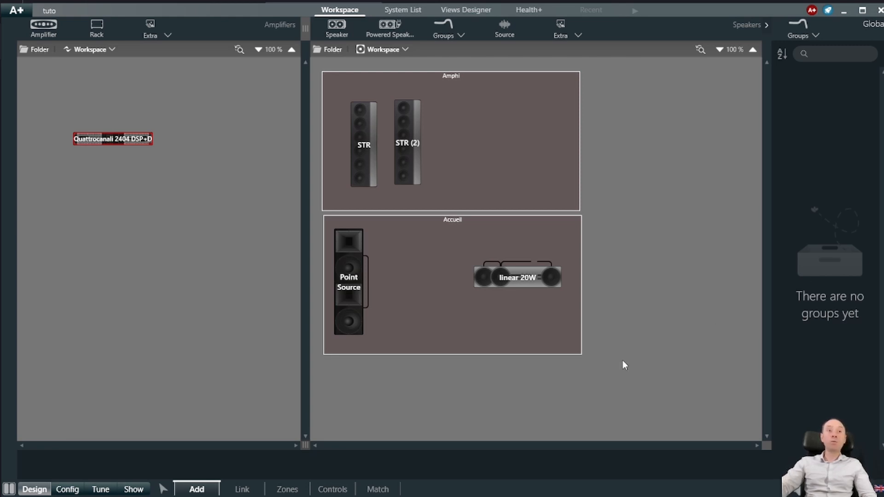
Step: Move the Amphi and Accueil areas together with their speakers sideways to free space beside them
left_click_drag(559, 357, 444, 87)
left_click(368, 123)
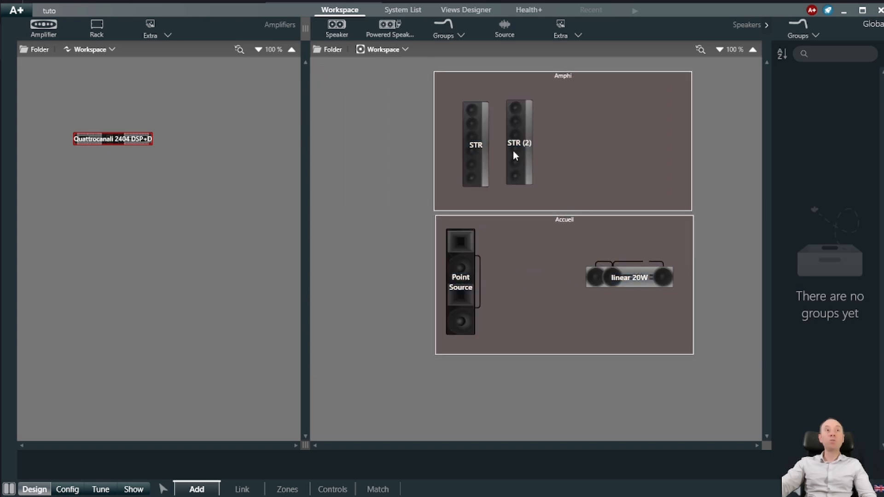
Step: Duplicate the Amphi area rectangle into the free space beside it and narrow the copy so it no longer overlaps the original
left_click(592, 147)
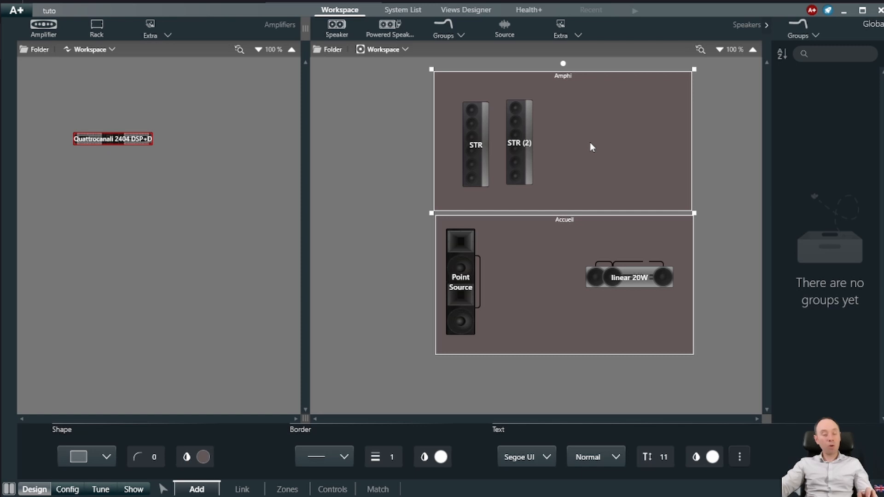
left_click(480, 200)
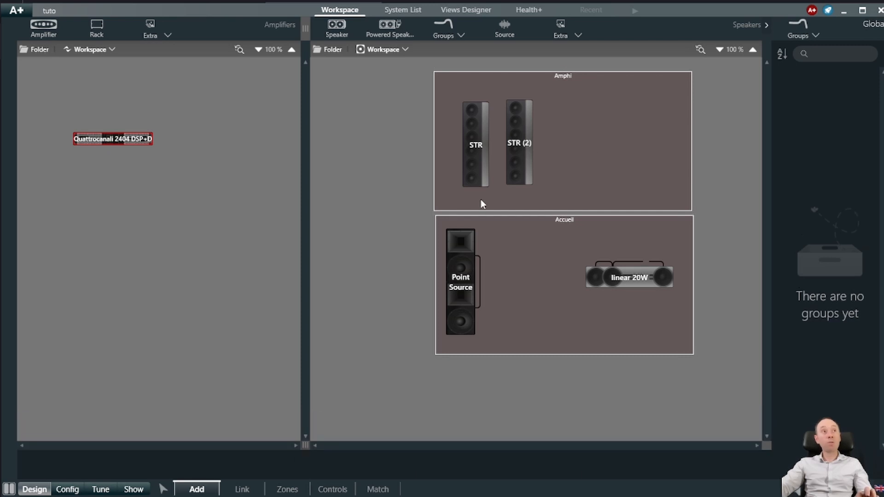
left_click(524, 200)
left_click_drag(526, 203, 416, 176)
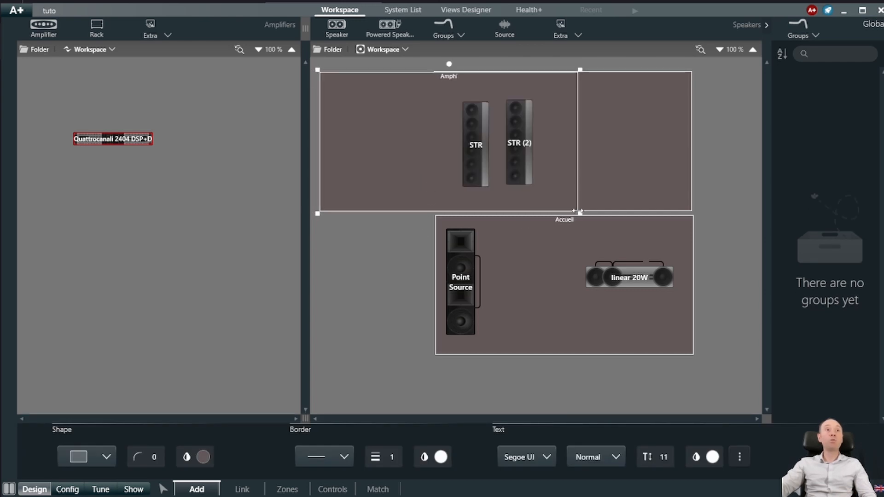
left_click_drag(581, 213, 422, 201)
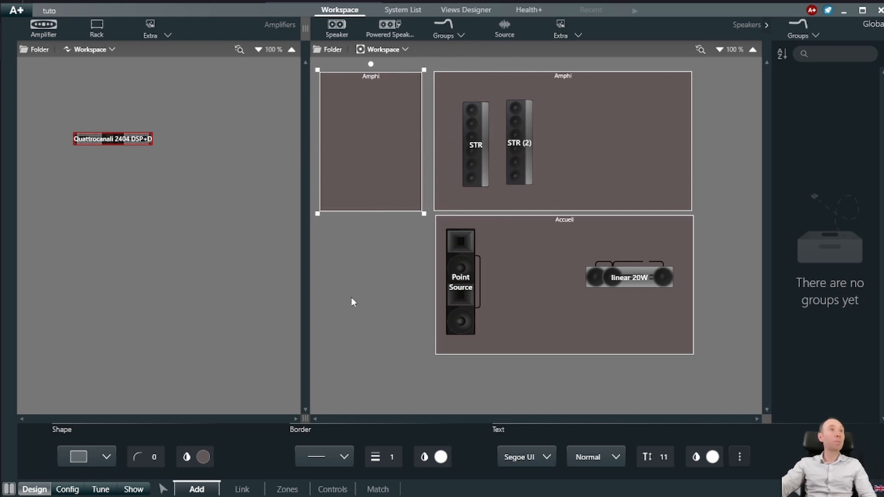
left_click(372, 275)
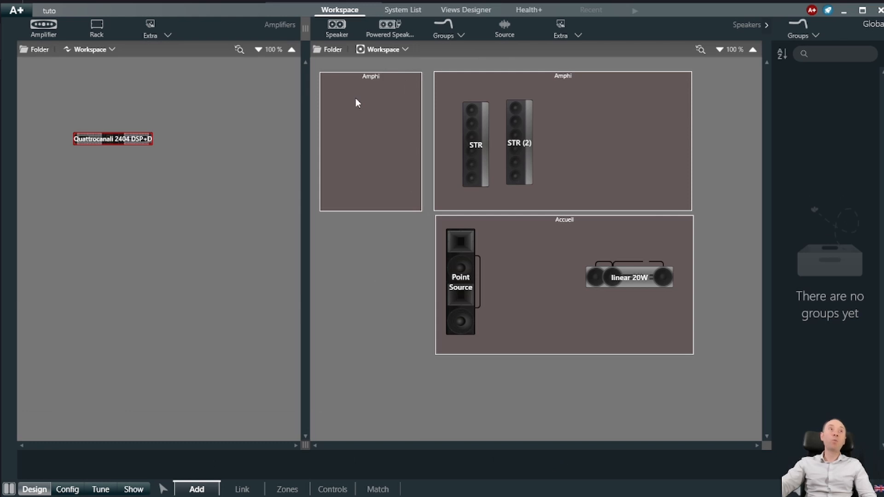
Step: Rename the narrow copied area as Baie
left_click(369, 77)
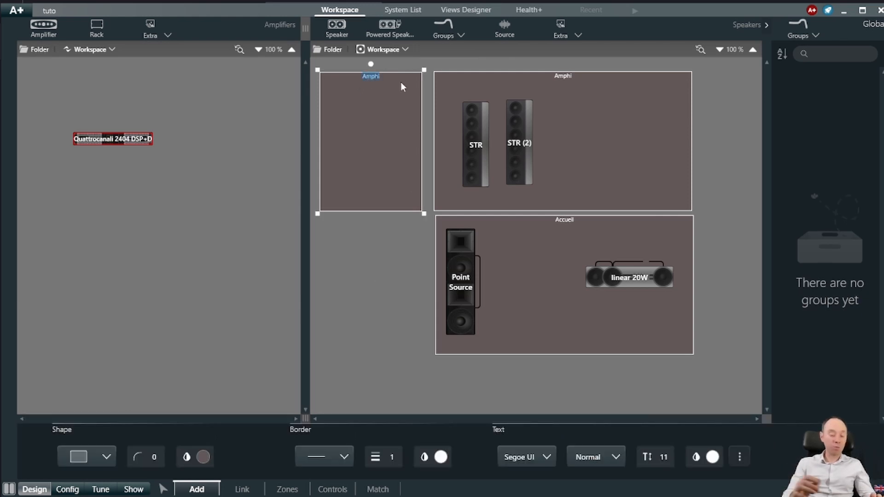
type("Baie")
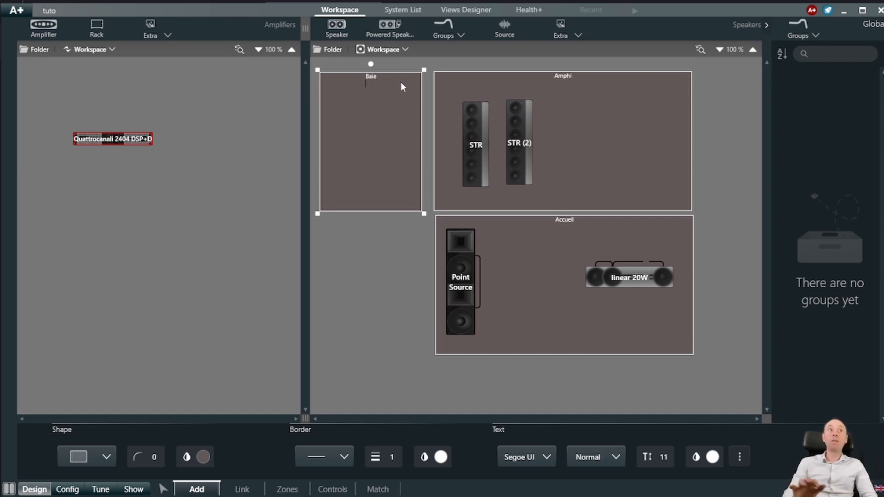
key("BackSpace")
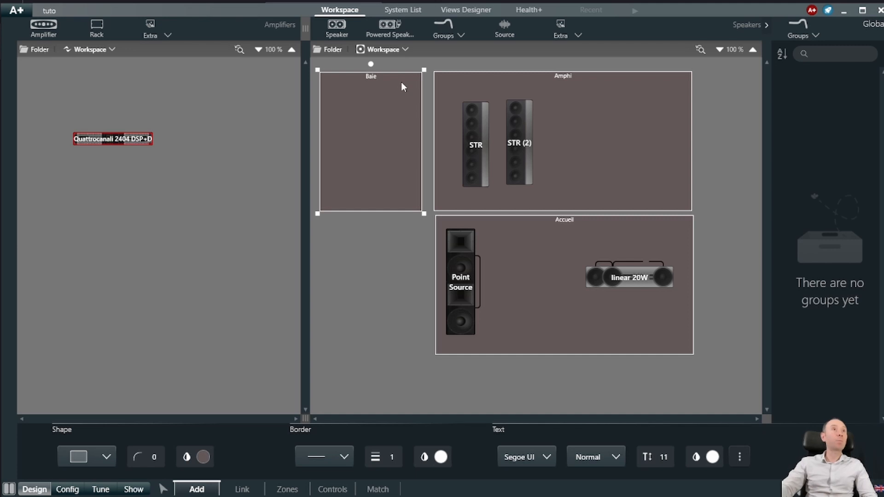
left_click(404, 267)
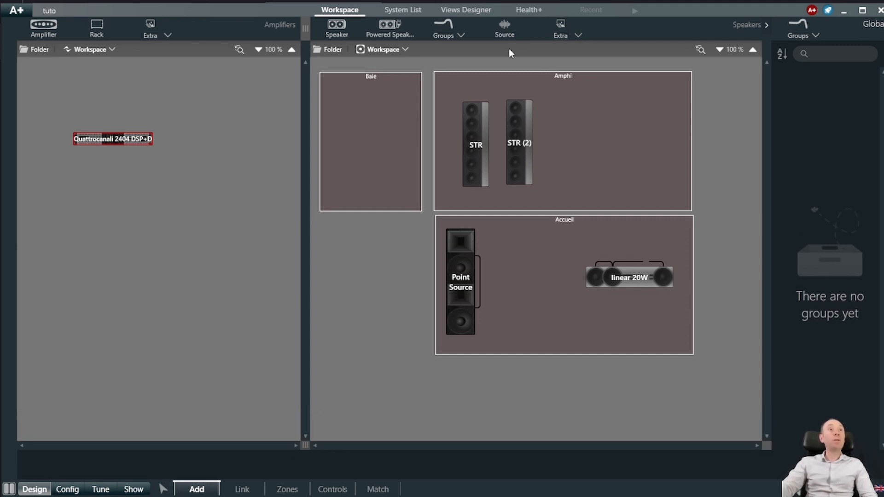
Step: Add a source inside the Baie area and reduce the area's height to fit around it
left_click(507, 32)
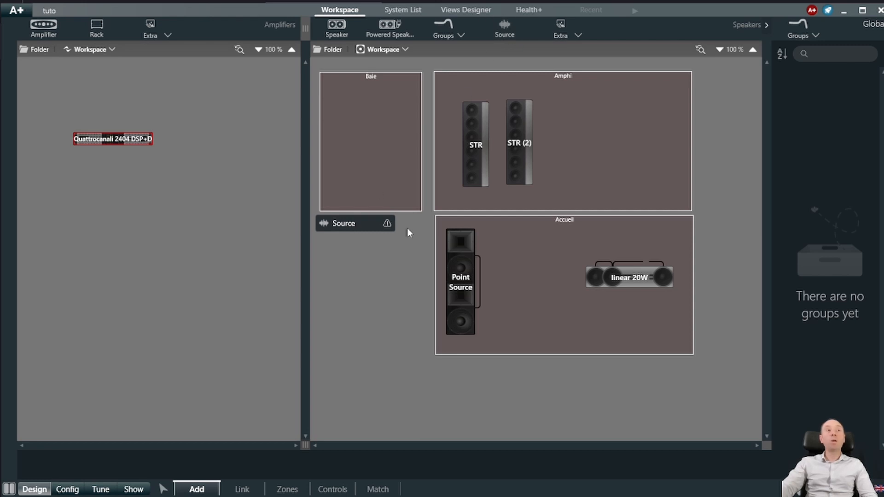
left_click_drag(350, 230, 364, 98)
left_click(360, 166)
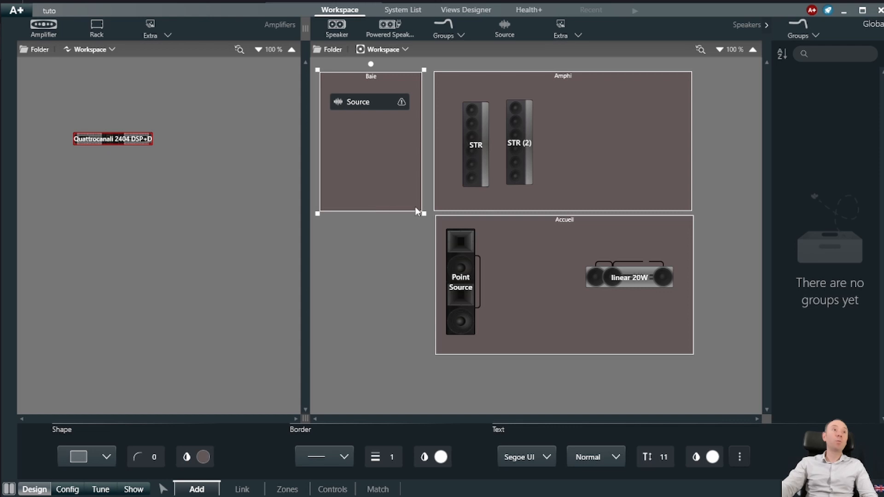
left_click_drag(422, 211, 420, 119)
Step: Name the source in the Baie area BGM and give it the radio icon
left_click(357, 103)
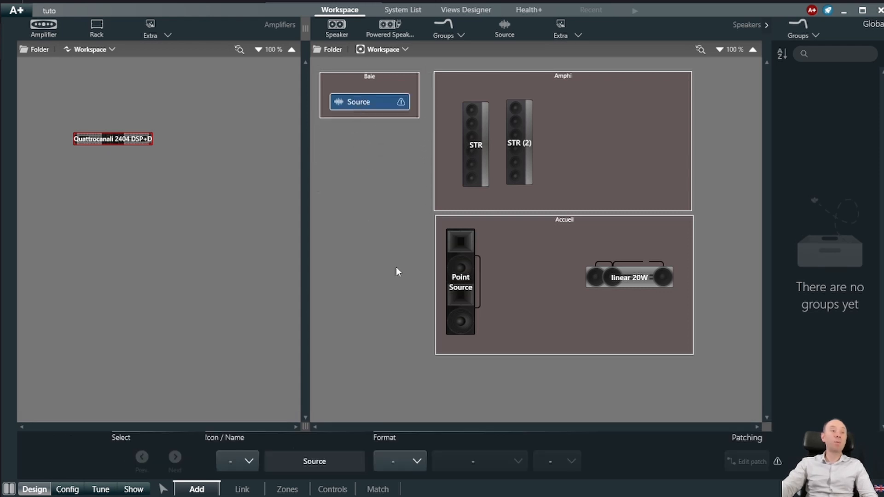
double_click(267, 460)
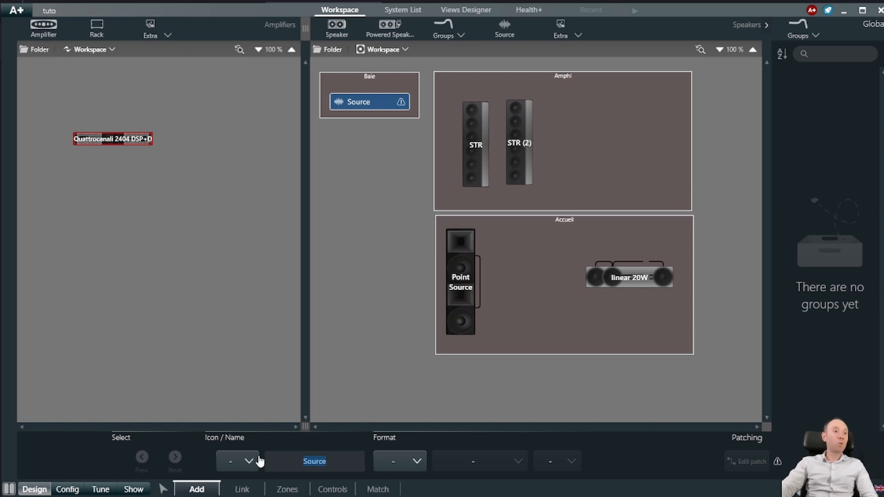
type("BGM")
key("Return")
left_click(259, 458)
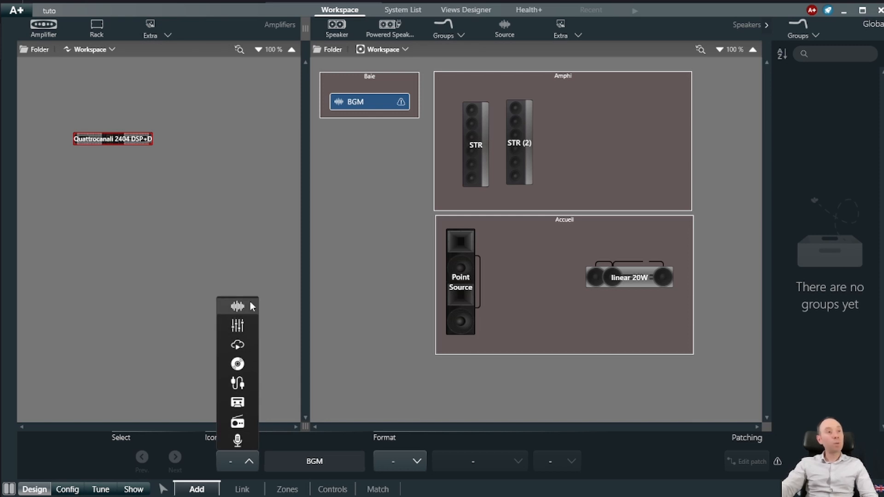
left_click(235, 425)
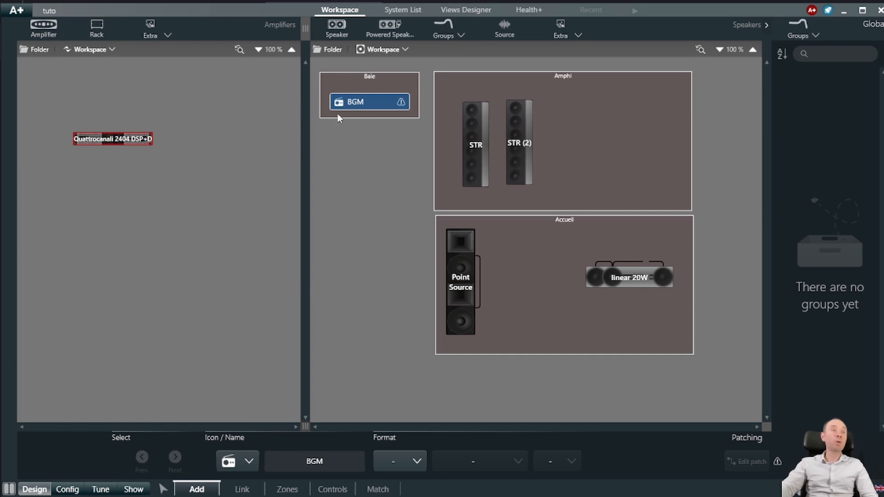
Step: Set the BGM source's format to Analog, Stereo
left_click(399, 462)
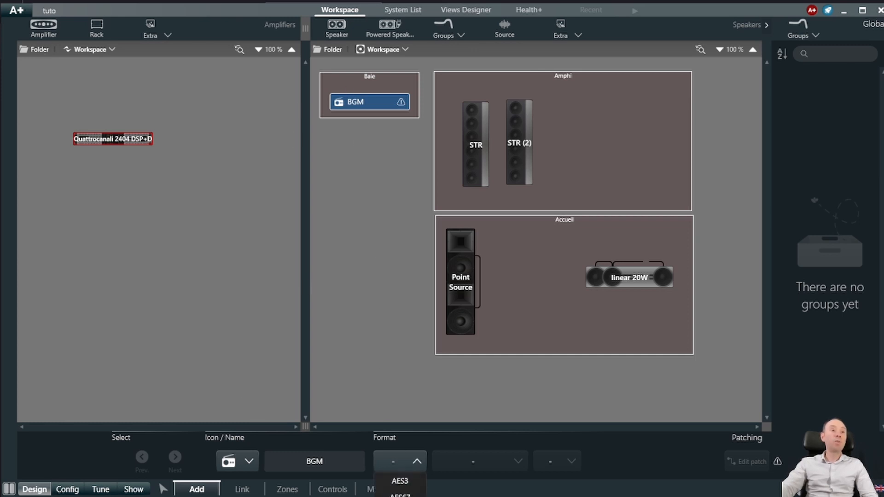
left_click(399, 482)
left_click(494, 470)
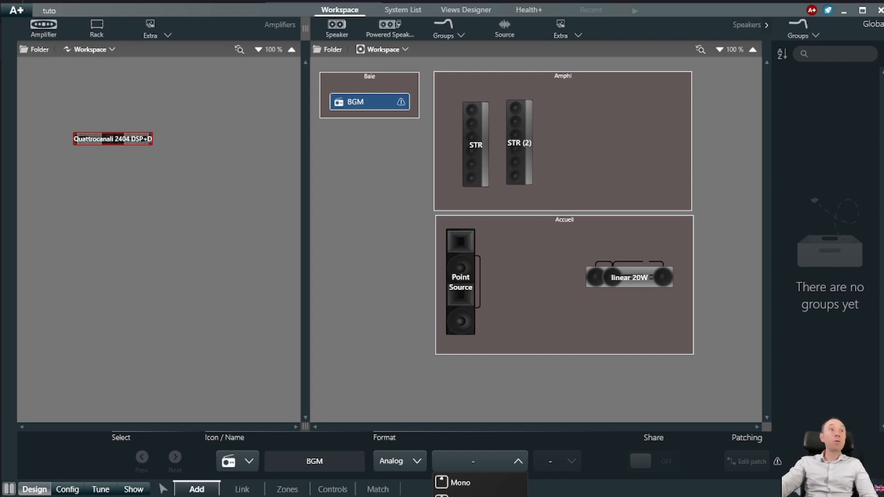
left_click(462, 496)
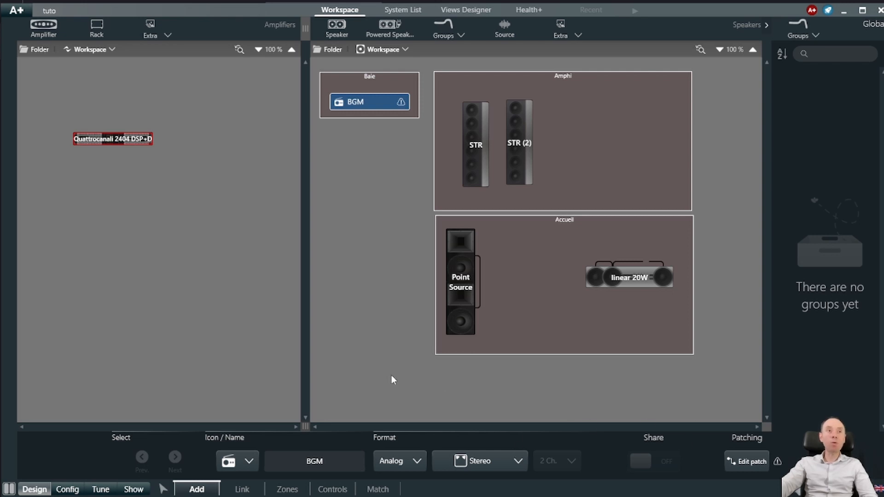
Step: Patch the BGM source's Left channel to Analog 1 and Right channel to Analog 2 of the Quattrocanali 2404 DSP+D
left_click(731, 463)
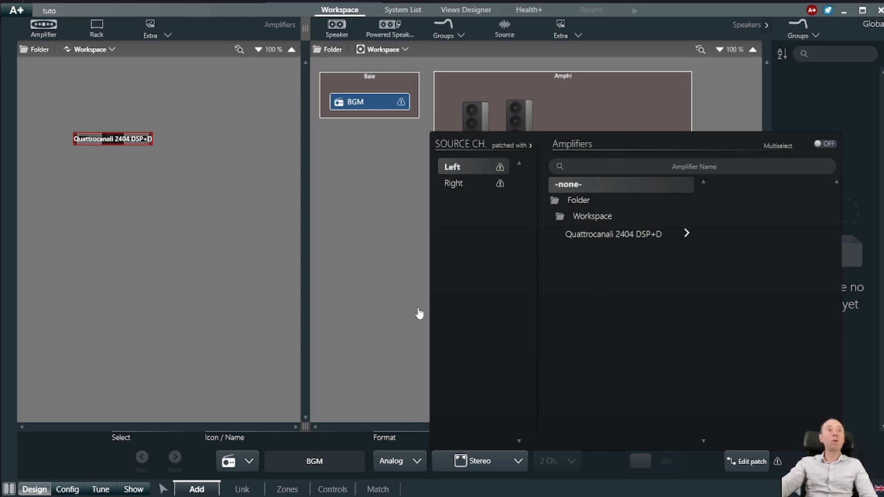
left_click(619, 235)
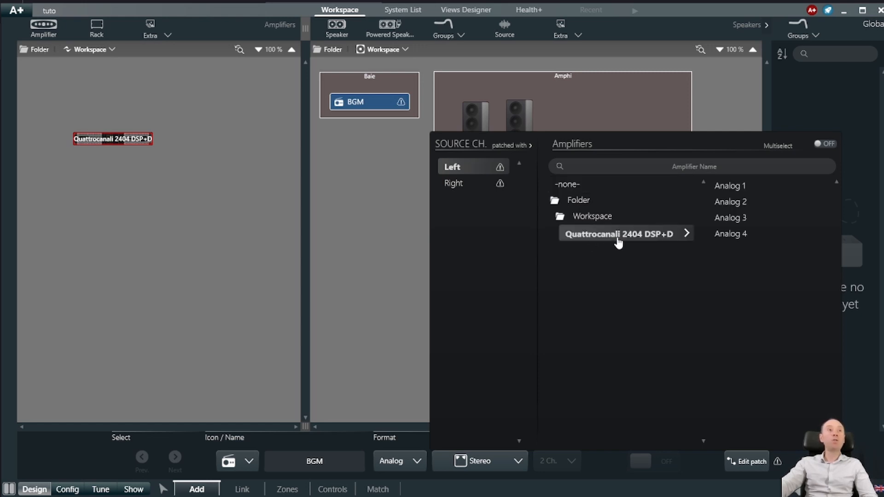
left_click(723, 189)
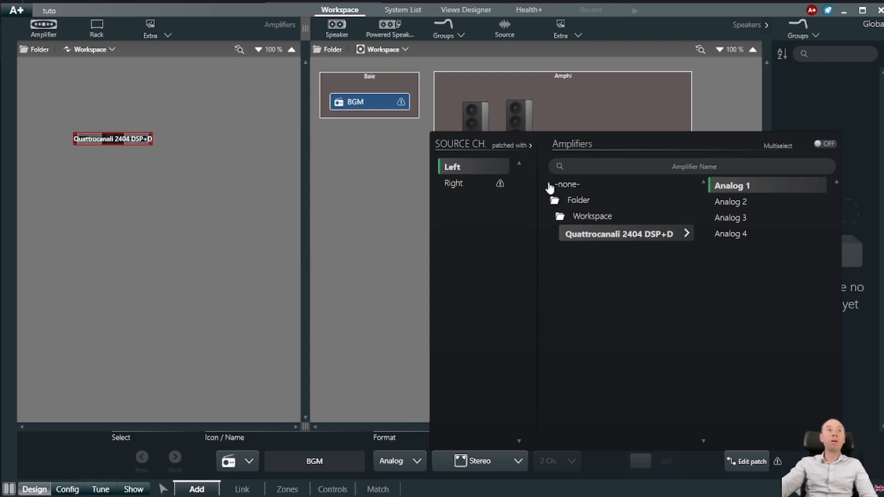
left_click(484, 184)
left_click(737, 203)
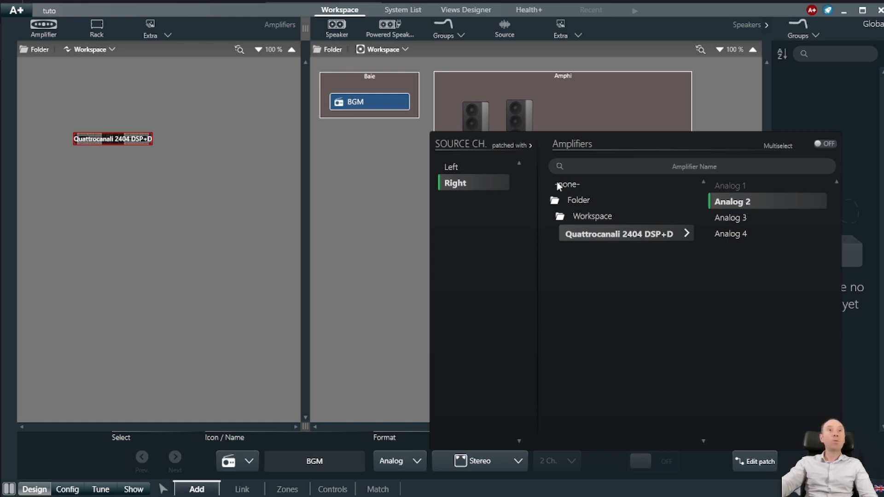
left_click(355, 198)
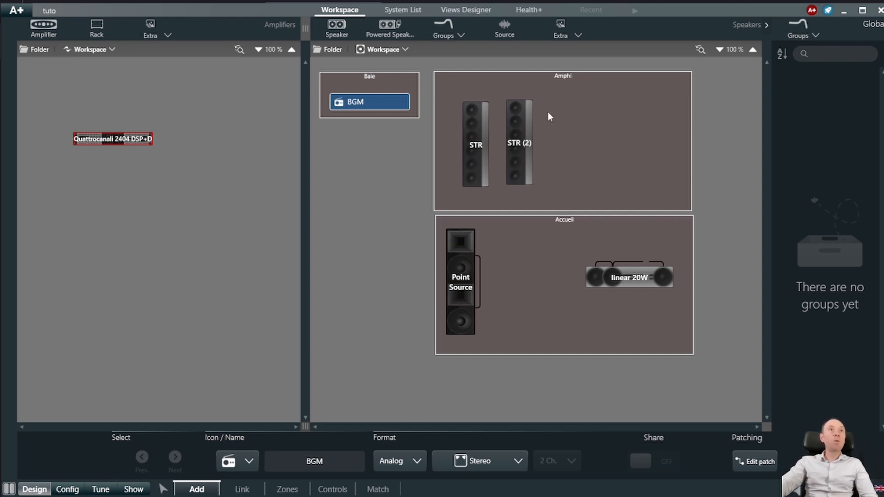
Step: Add a second source inside the Amphi area, give it the mixer faders icon and name it Mix
left_click_drag(495, 35, 407, 235)
left_click_drag(356, 246, 643, 153)
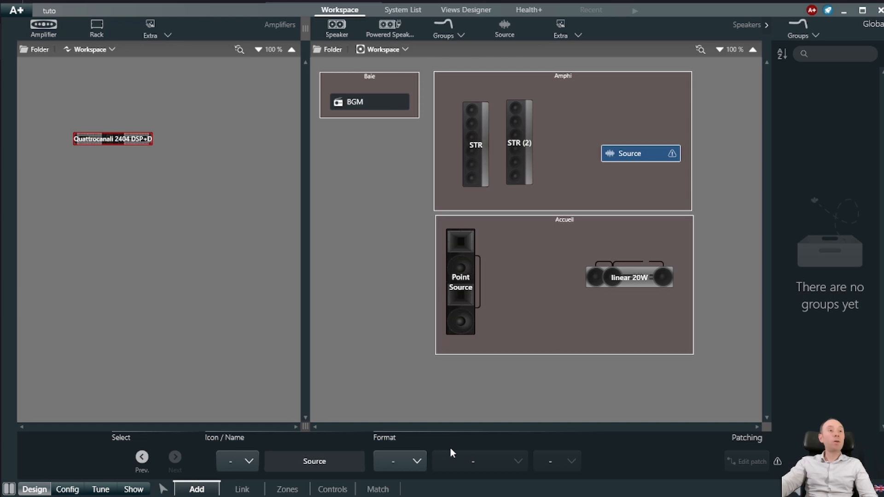
left_click(243, 461)
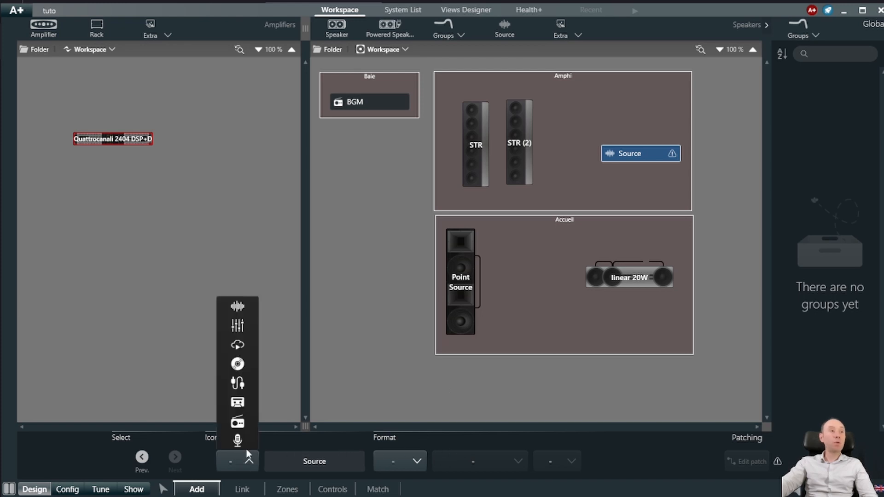
left_click(247, 328)
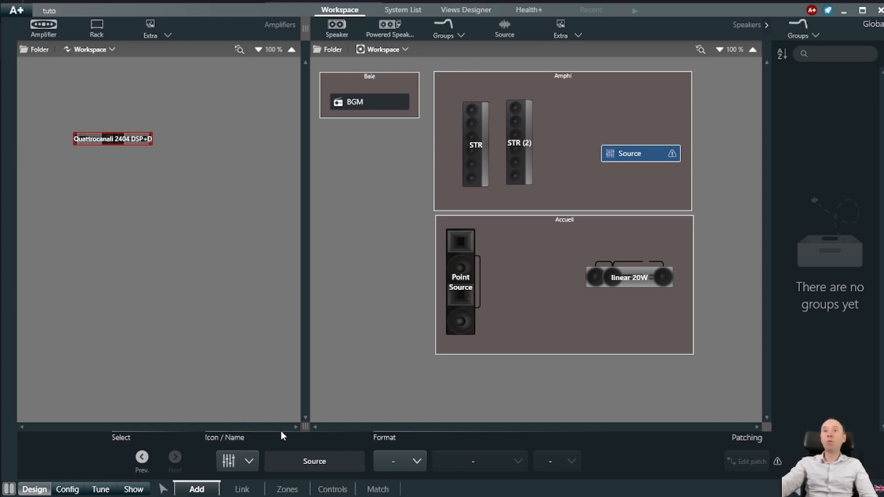
double_click(341, 464)
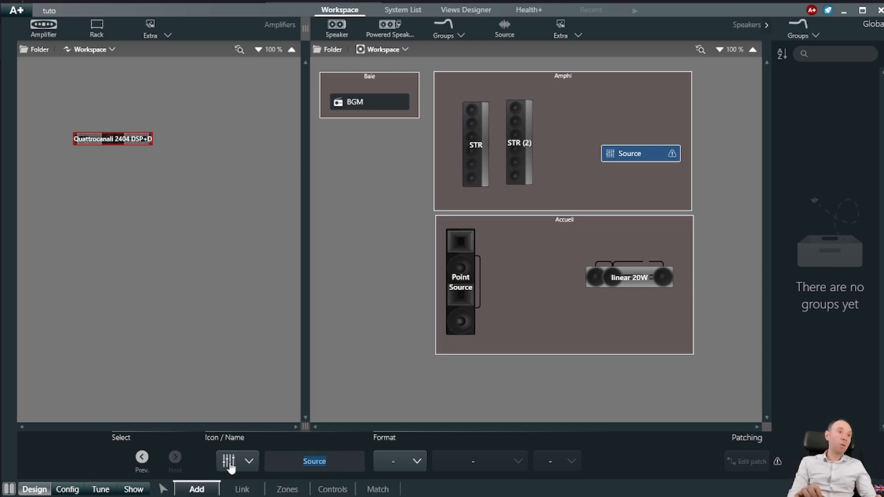
type("M")
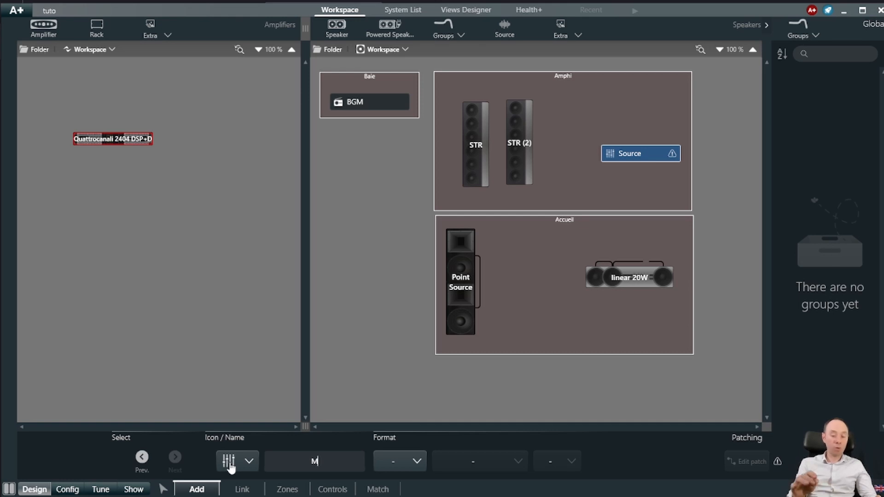
type("ix")
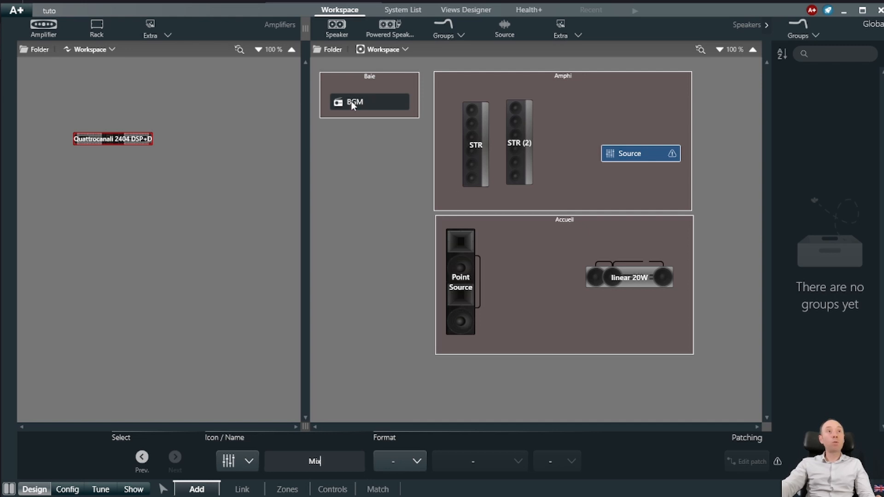
Step: Set the Mix source's format to Dante, Stereo
left_click(417, 461)
left_click(401, 489)
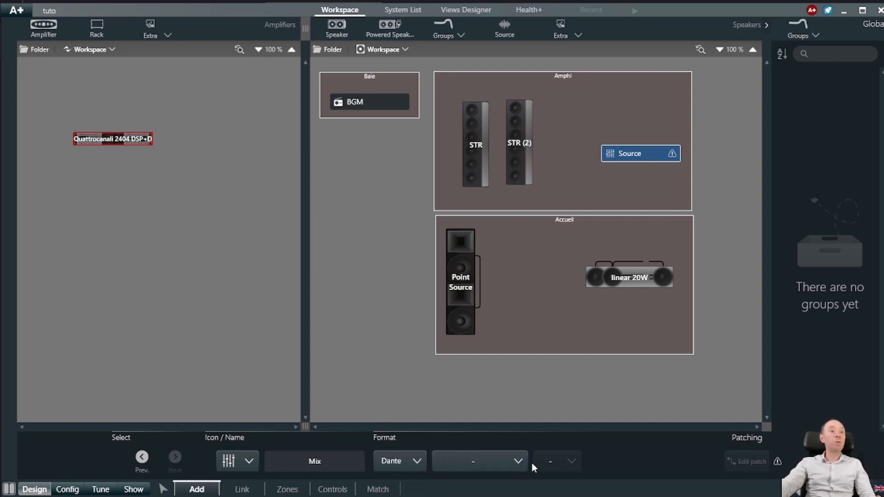
left_click(519, 463)
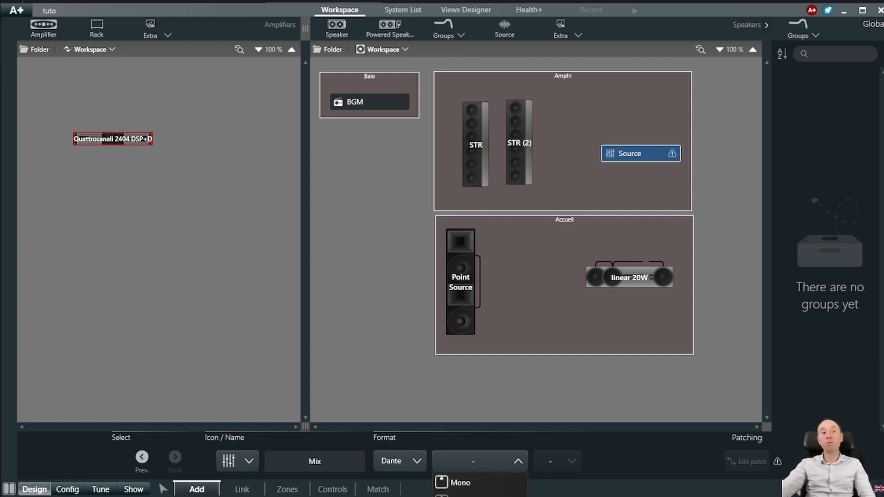
left_click(501, 494)
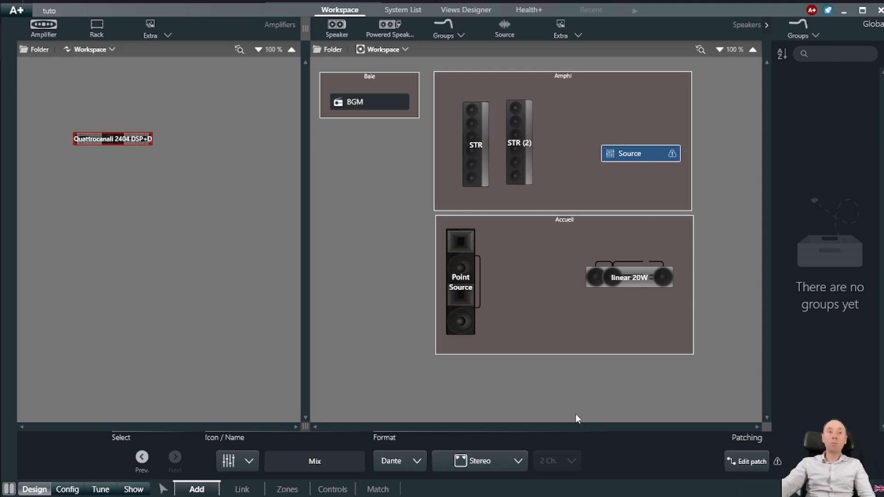
Step: Create a Dante offline device named Mixer in the Mix source's patching
left_click(753, 465)
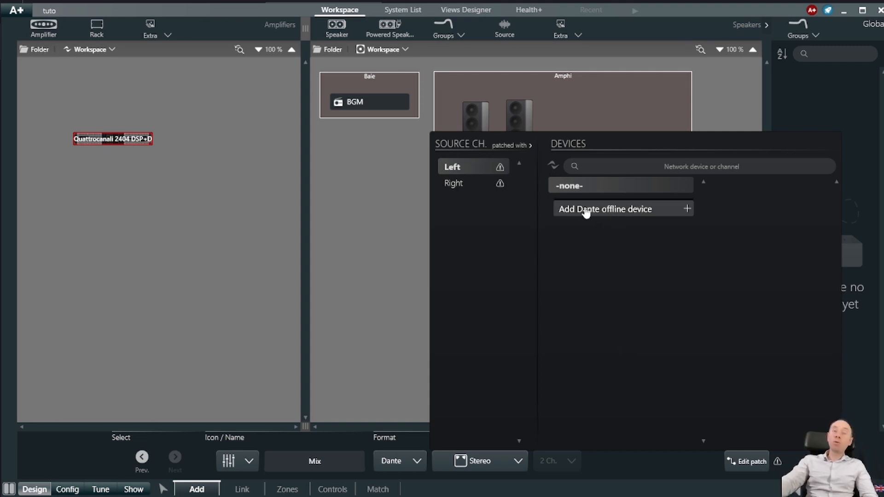
left_click(652, 209)
left_click(643, 227)
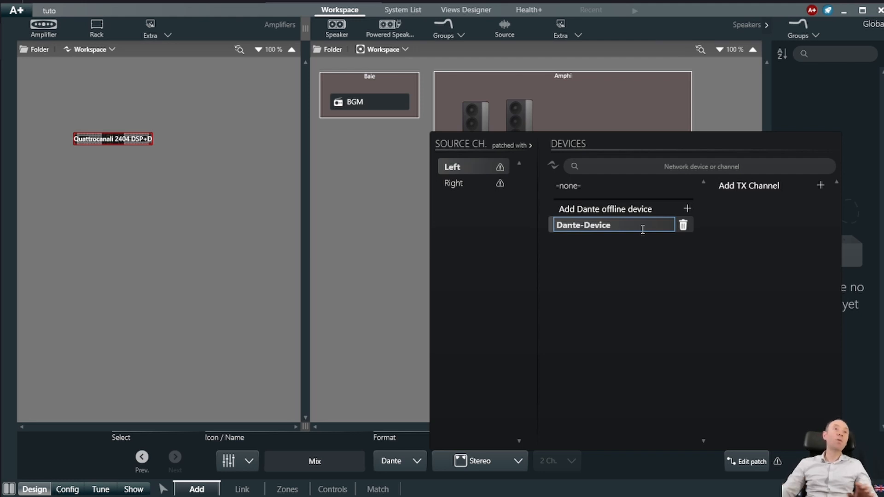
left_click_drag(617, 225, 526, 222)
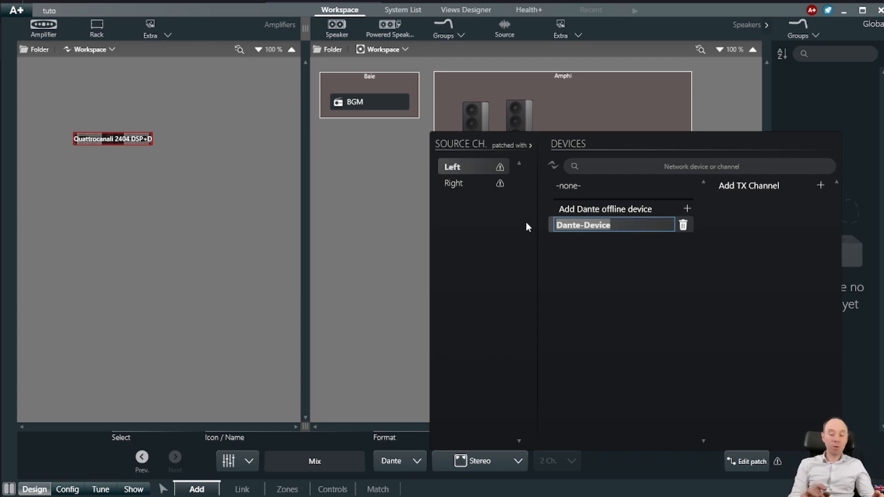
type("Mixer")
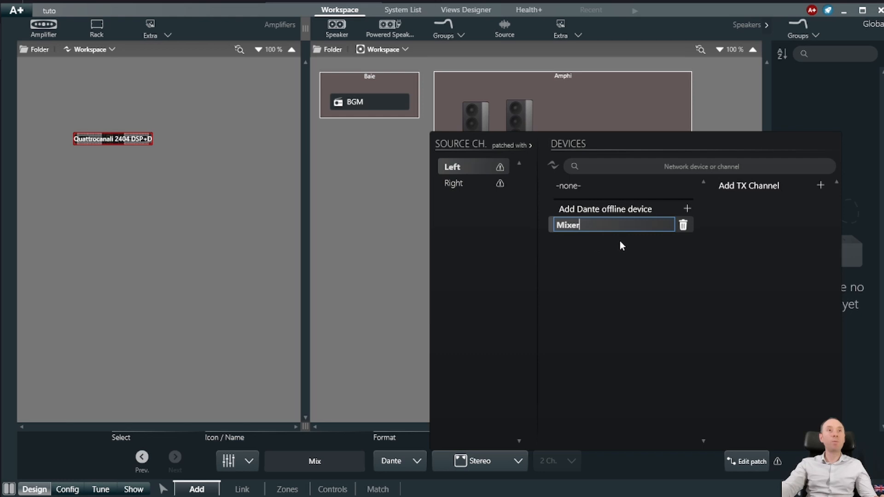
Step: Add two TX channels named Main L and Main R to the Mixer device
left_click(812, 193)
type("Main L")
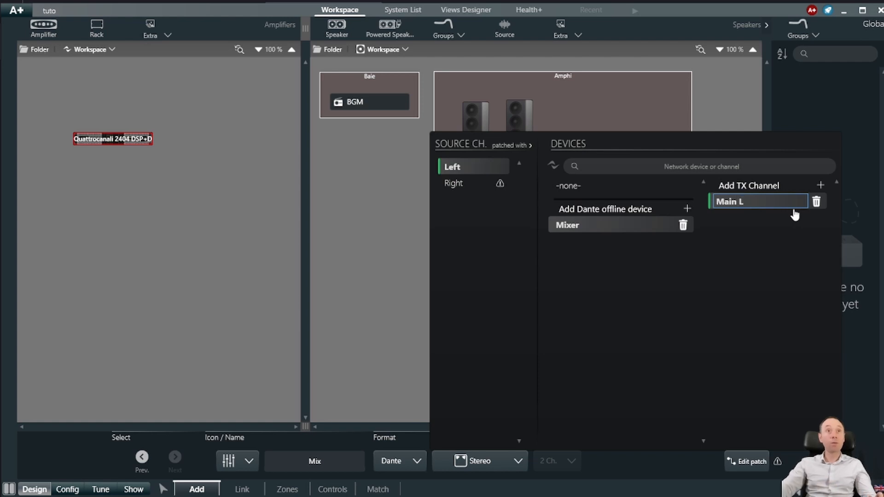
left_click(817, 190)
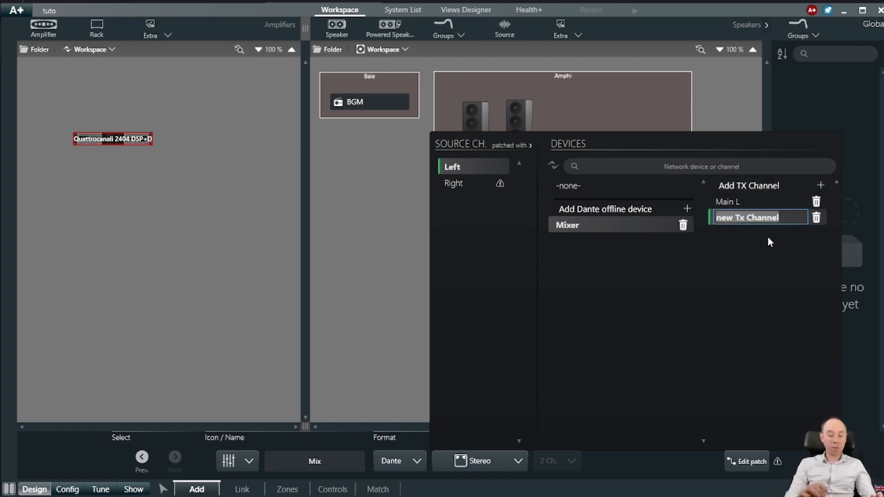
type("Main R")
key("Return")
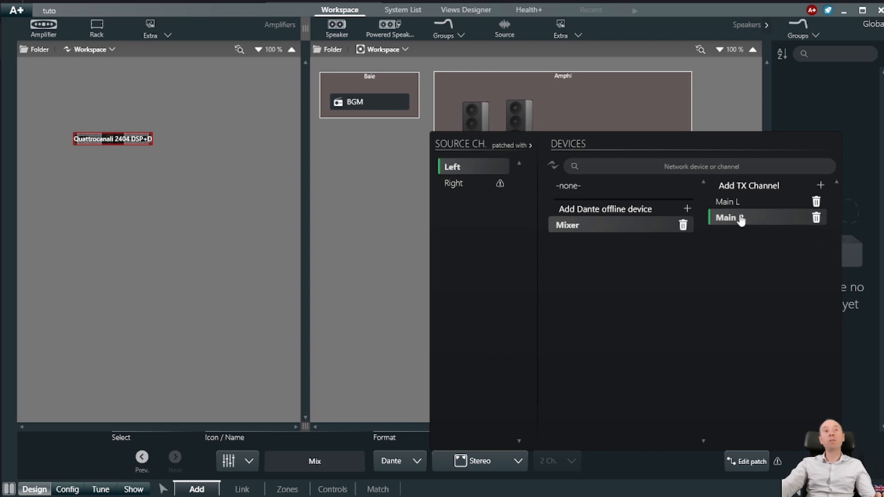
Step: Patch the Mix source's Left channel to Main L and Right channel to Main R of the Mixer device
left_click(781, 206)
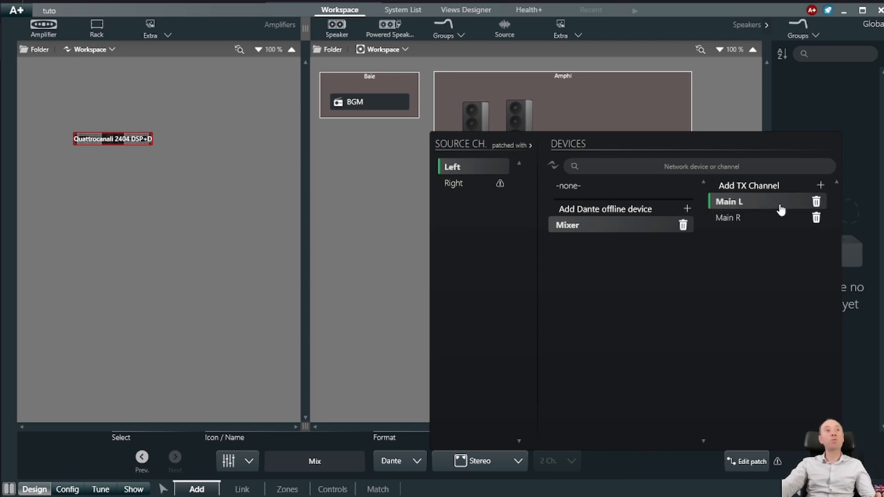
left_click(476, 183)
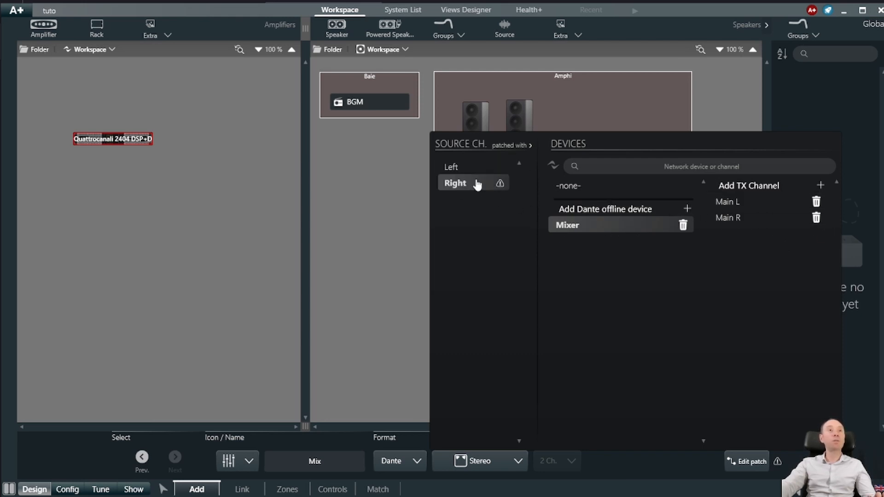
left_click(739, 220)
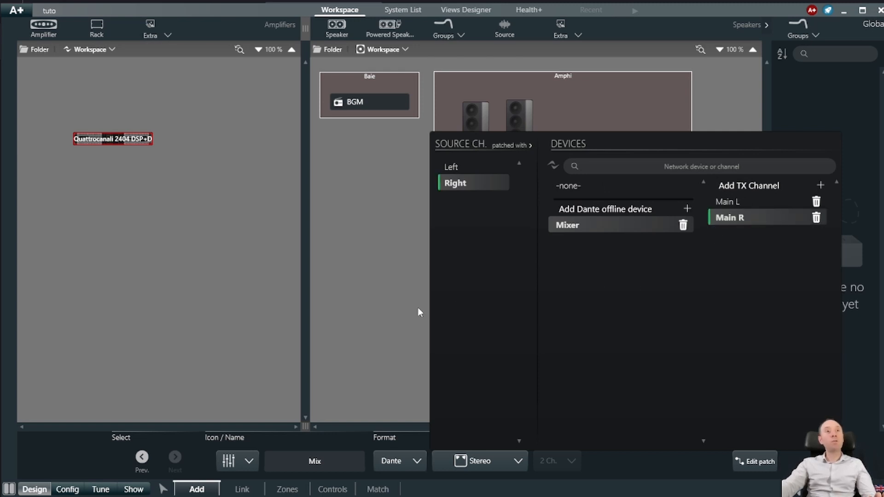
left_click(340, 289)
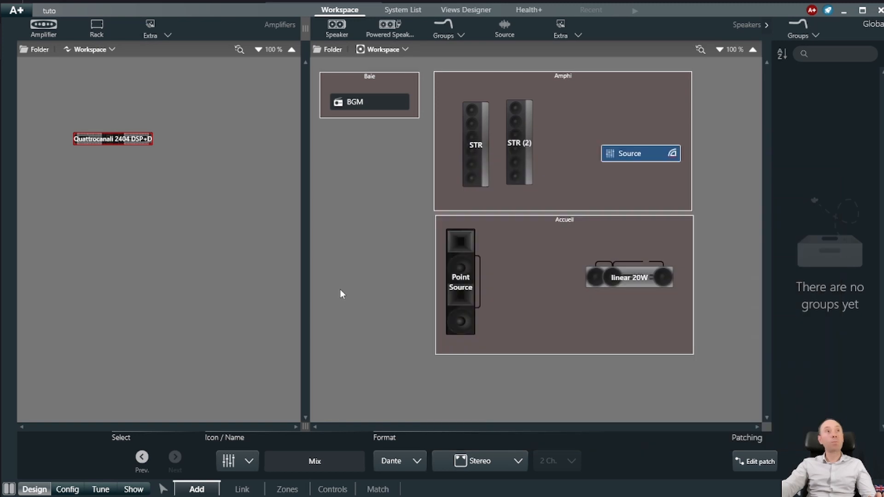
Step: Add another source below Mix in the Amphi area, give it the microphone icon and name it Visio
left_click(496, 34)
left_click_drag(335, 273, 618, 138)
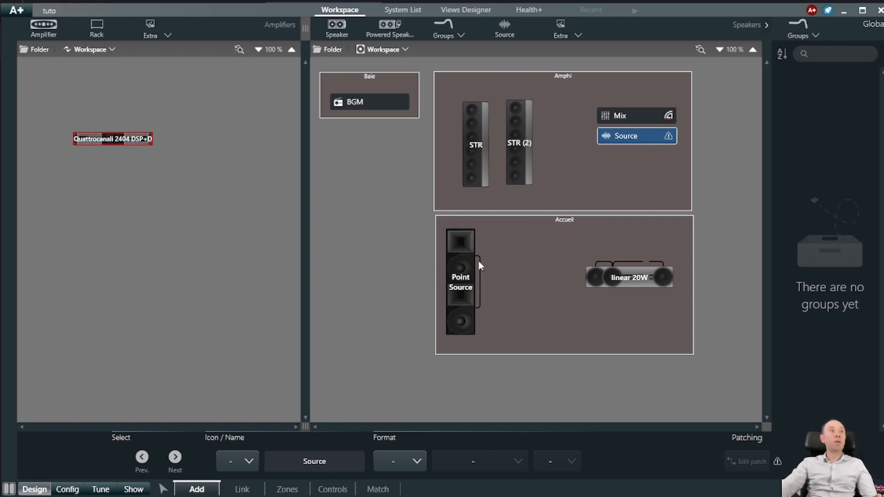
left_click(249, 462)
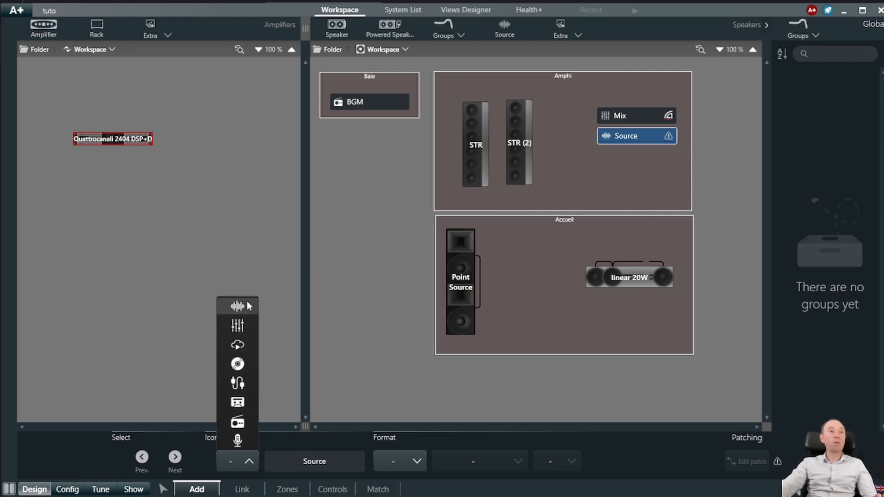
left_click(237, 443)
left_click(341, 468)
left_click_drag(343, 465, 189, 459)
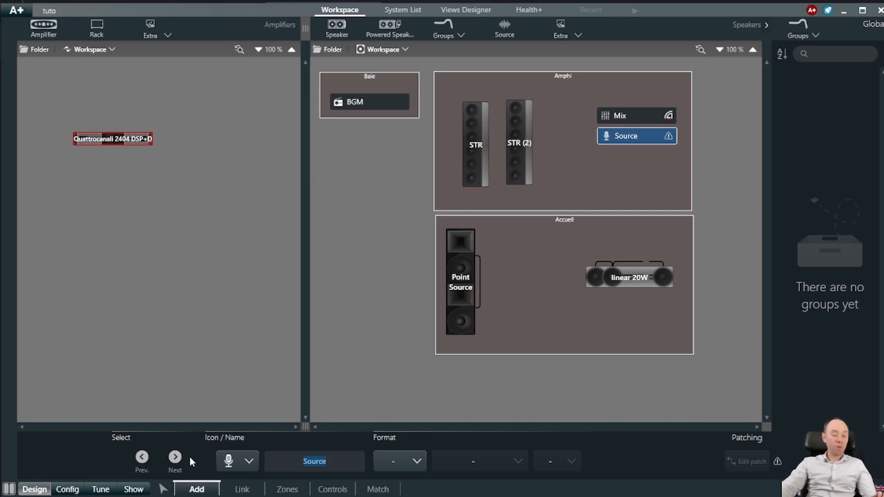
type("Vid")
key("BackSpace")
type("sio")
Step: Set the Visio source's format to Dante, Mono
left_click(400, 462)
left_click(401, 490)
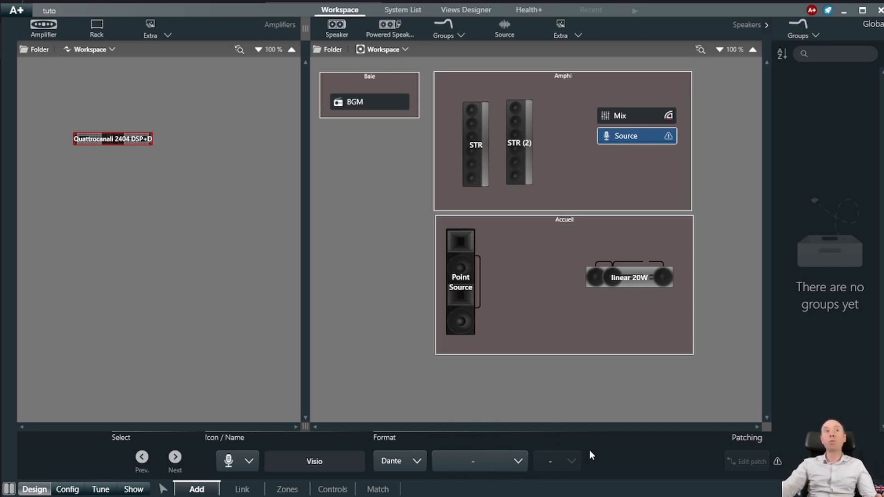
left_click(520, 462)
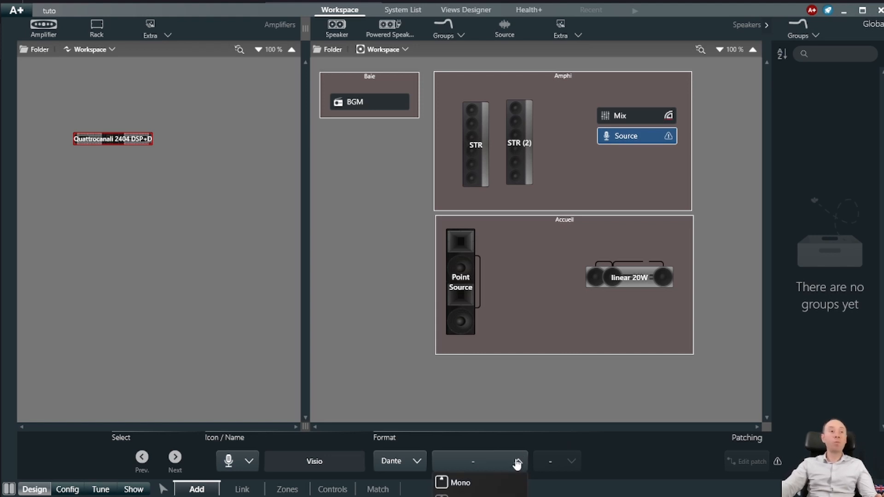
left_click(479, 483)
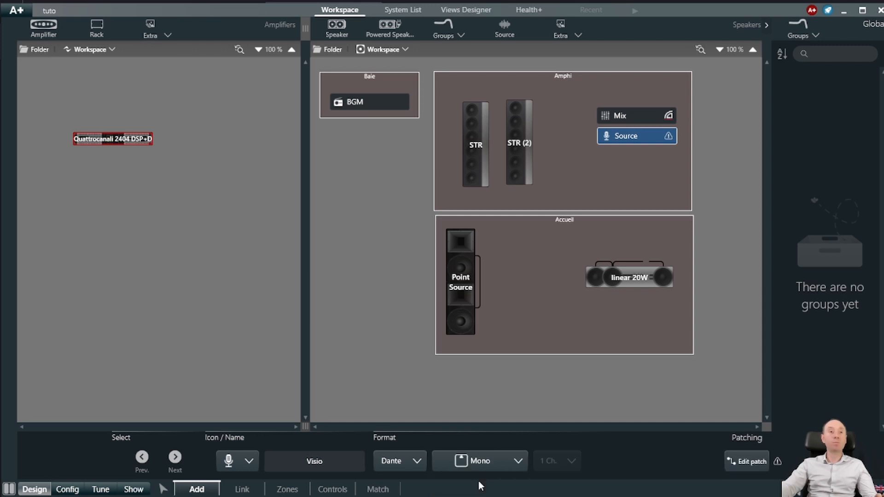
Step: Create a Dante offline device named VisioDSP in the Visio source's patching
left_click(746, 469)
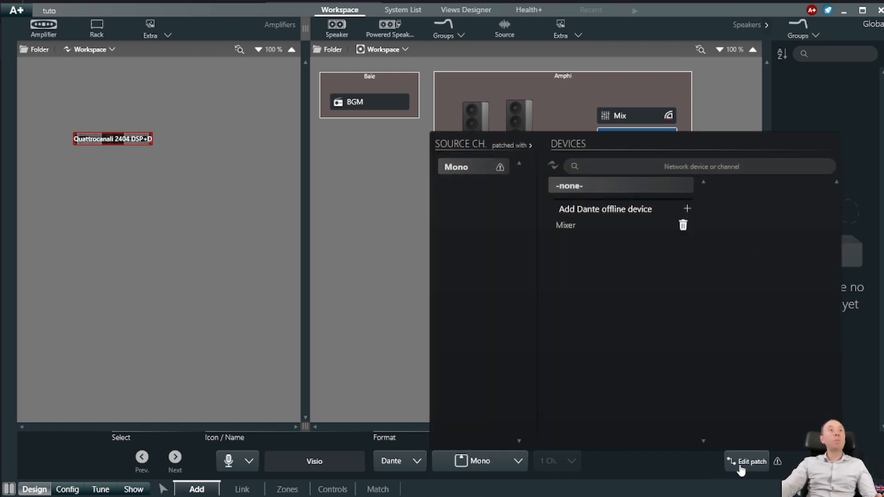
left_click(631, 211)
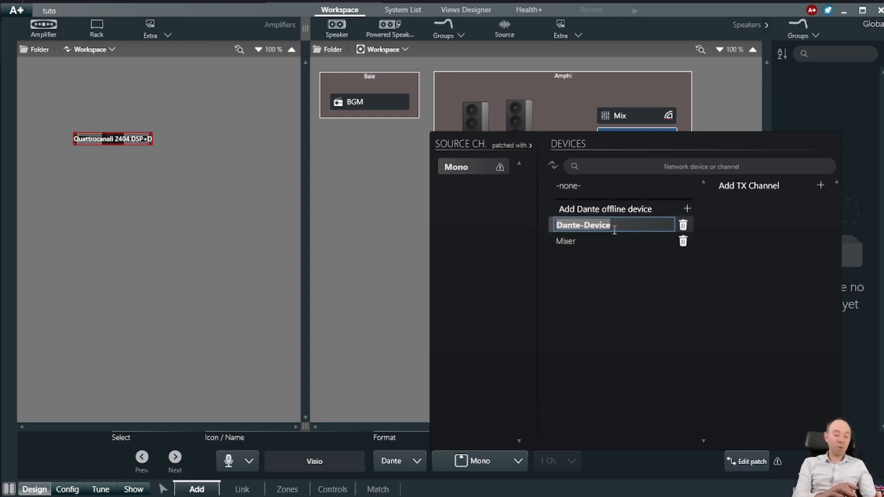
type("VisioDSP")
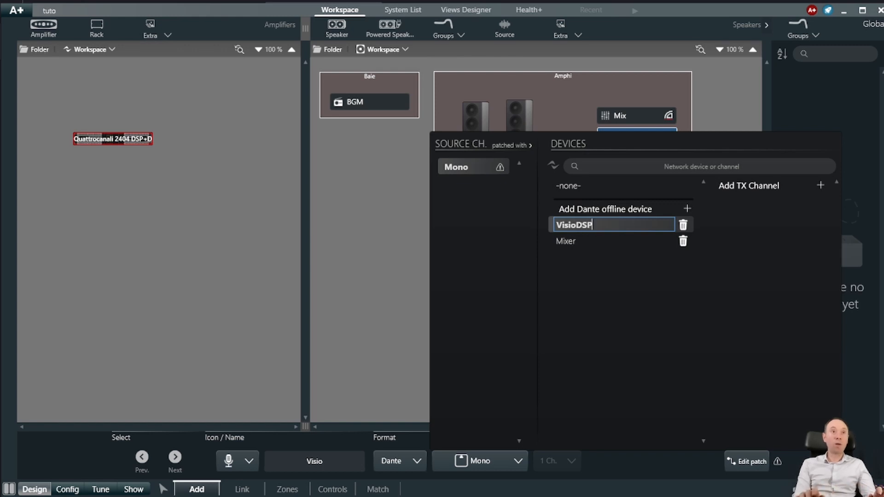
key("Return")
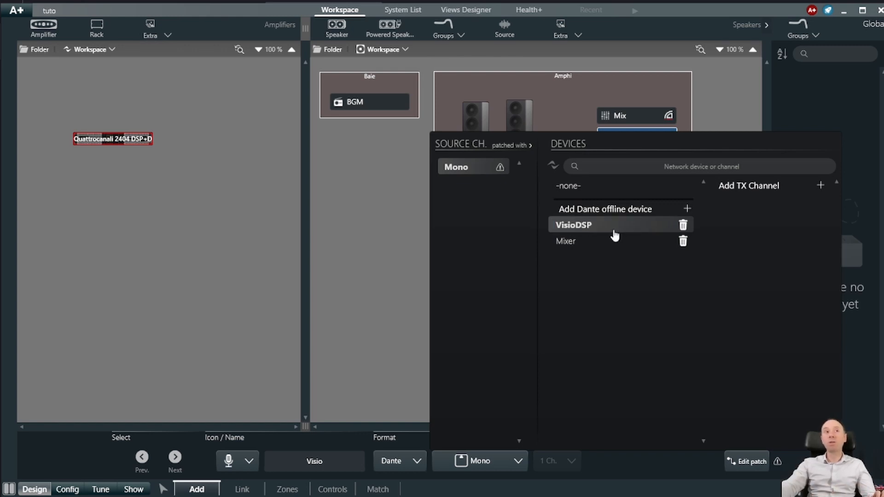
Step: Add a TX channel named Ch1 to the VisioDSP device, patched to the Visio source's Mono channel
left_click(766, 188)
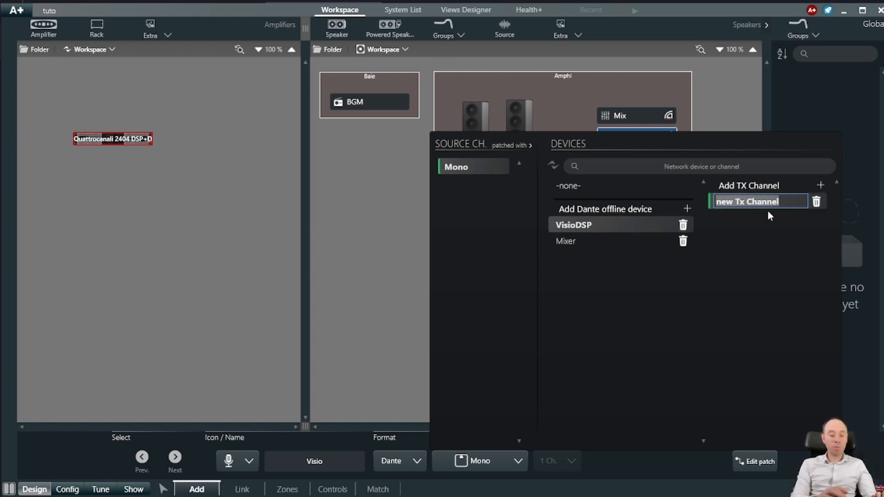
type("Ch1")
key("Return")
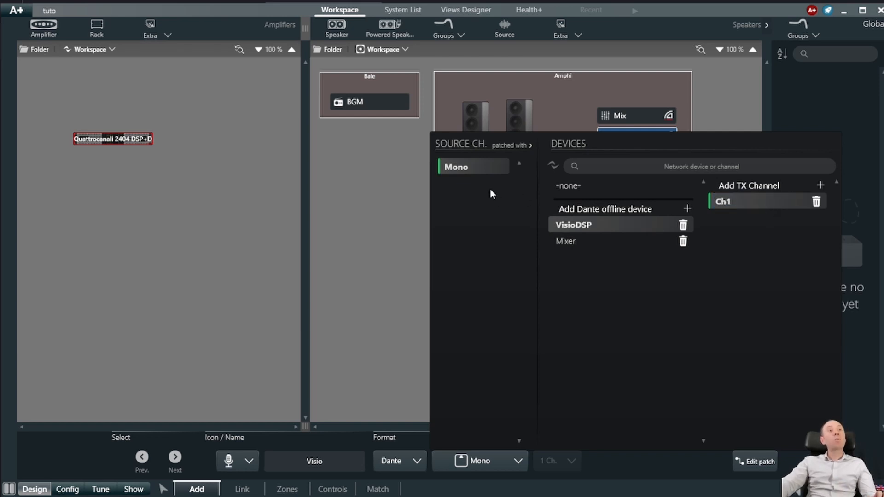
left_click(397, 291)
left_click(746, 189)
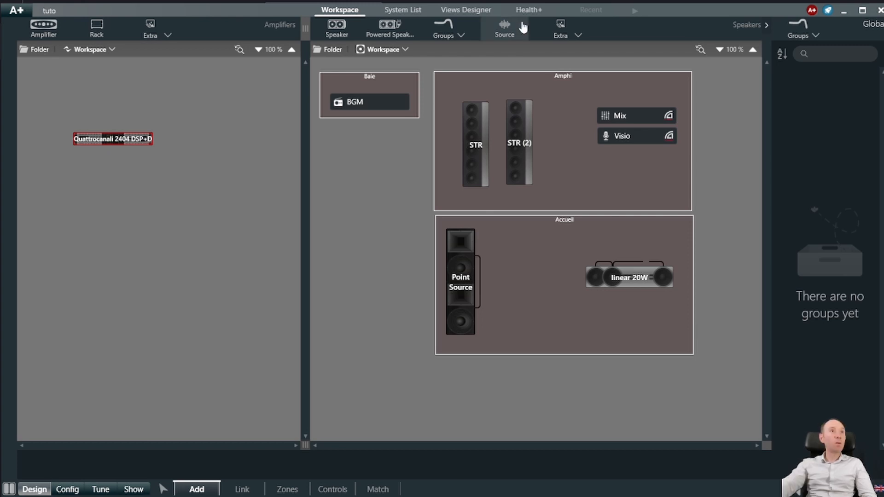
Step: Add a source below the linear 20W speakers in the Accueil area, give it the cable plugs icon and name it WP
left_click(504, 28)
left_click_drag(333, 292, 609, 319)
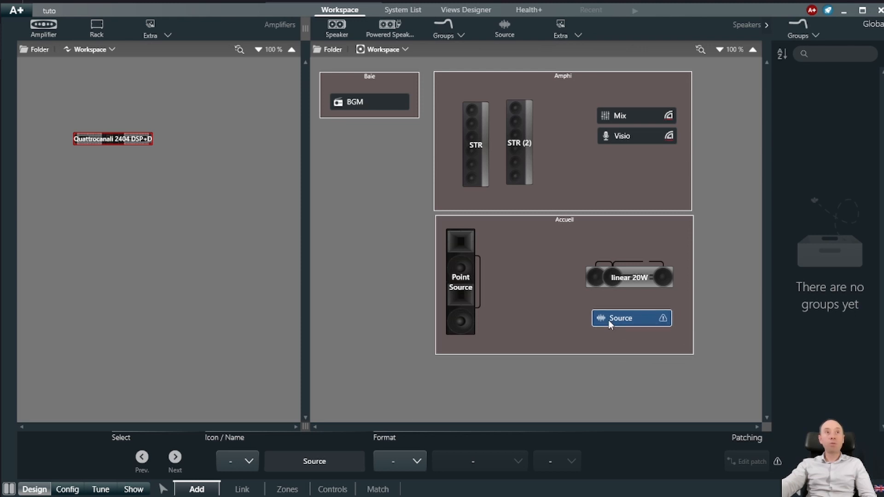
left_click(248, 462)
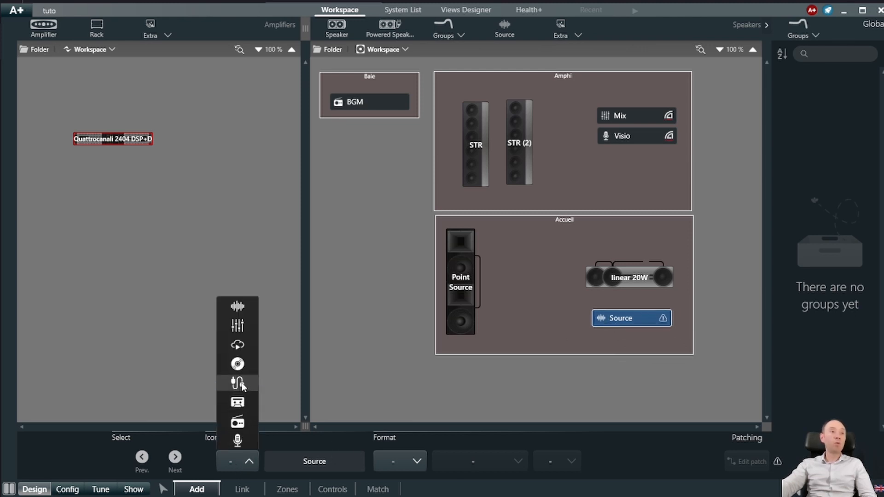
left_click(238, 384)
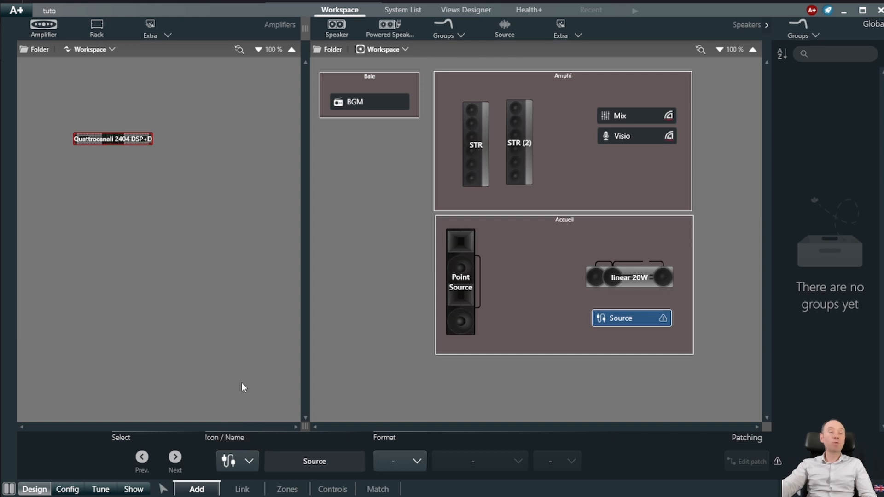
double_click(358, 461)
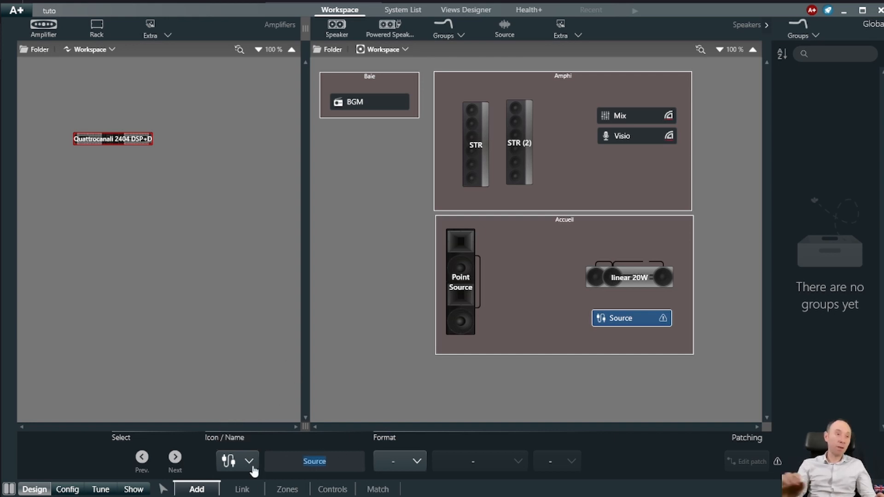
type("WP")
key("Return")
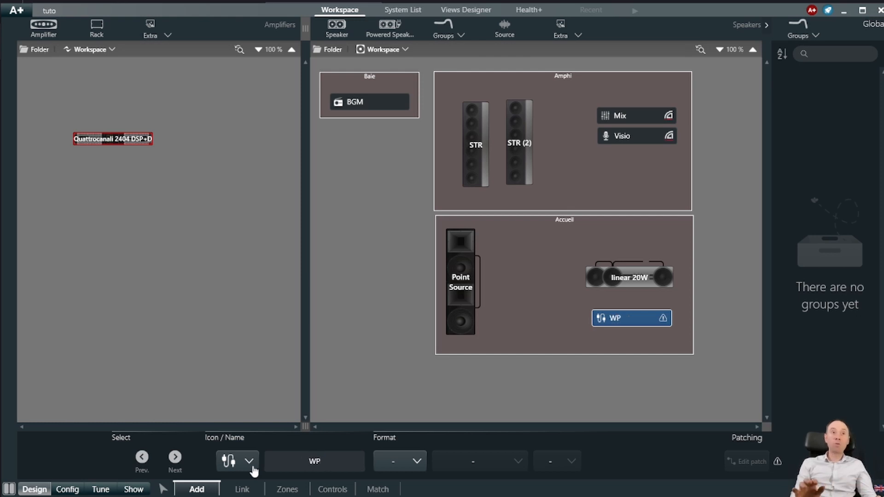
Step: Set the WP source's format to Analog, Stereo
left_click(403, 462)
left_click(404, 482)
left_click(474, 467)
left_click(465, 495)
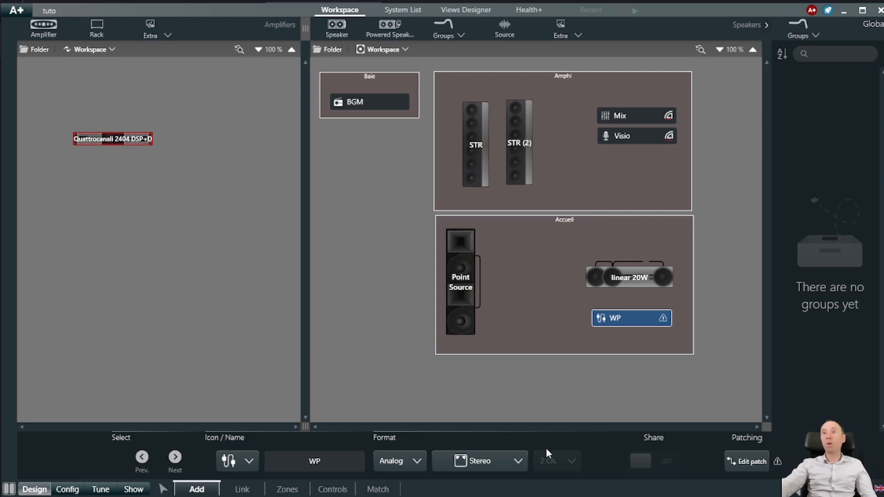
Step: Patch the WP source's Left channel to Analog 3 and Right channel to Analog 4 of the Quattrocanali 2404 DSP+D
left_click(749, 462)
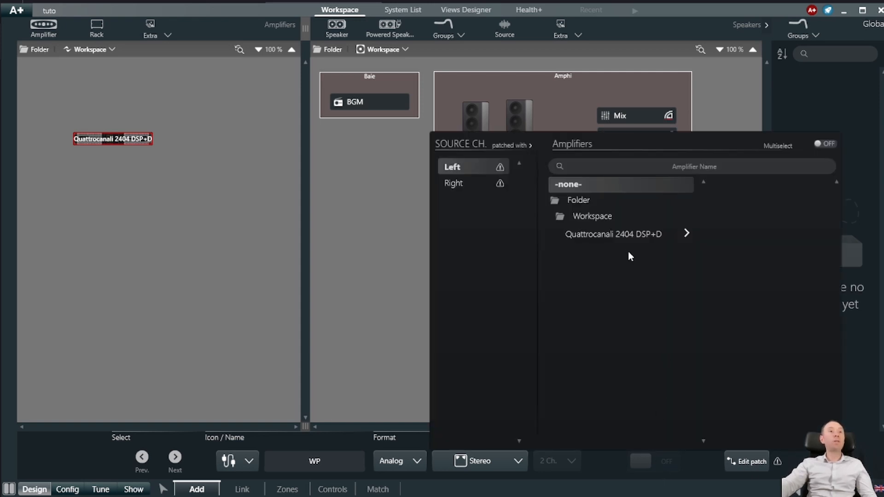
left_click(625, 235)
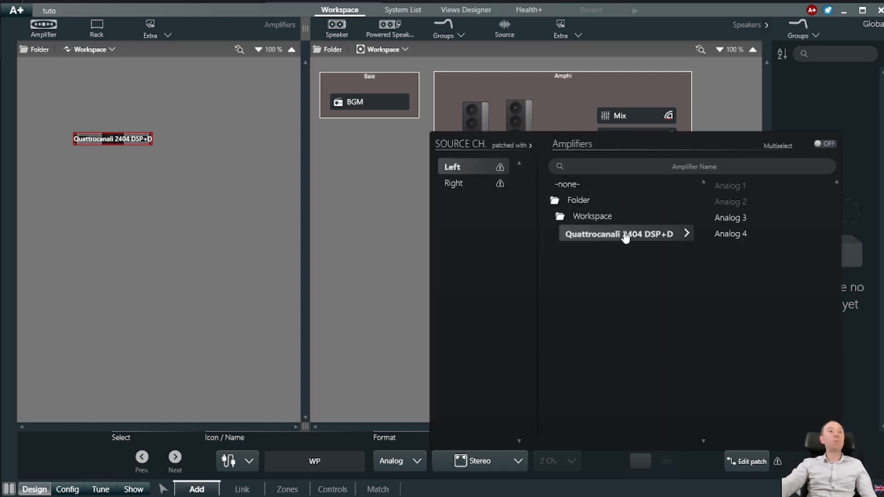
left_click(726, 219)
left_click(484, 187)
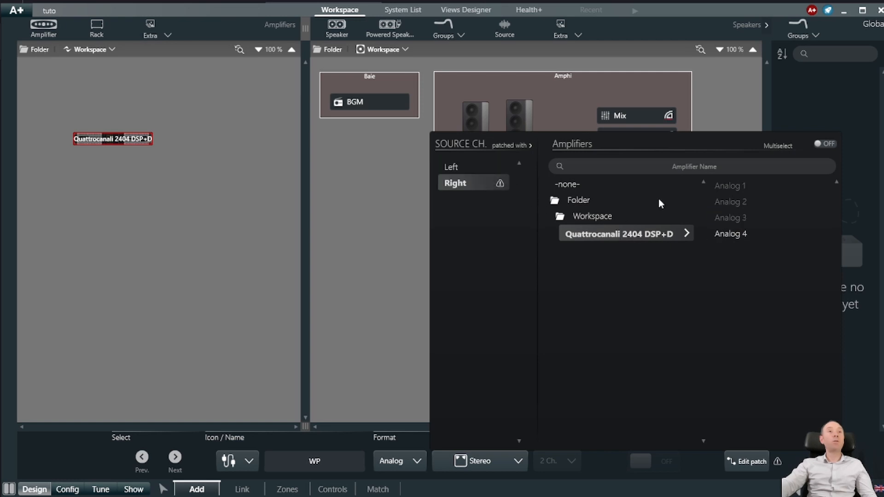
left_click(762, 232)
left_click(346, 291)
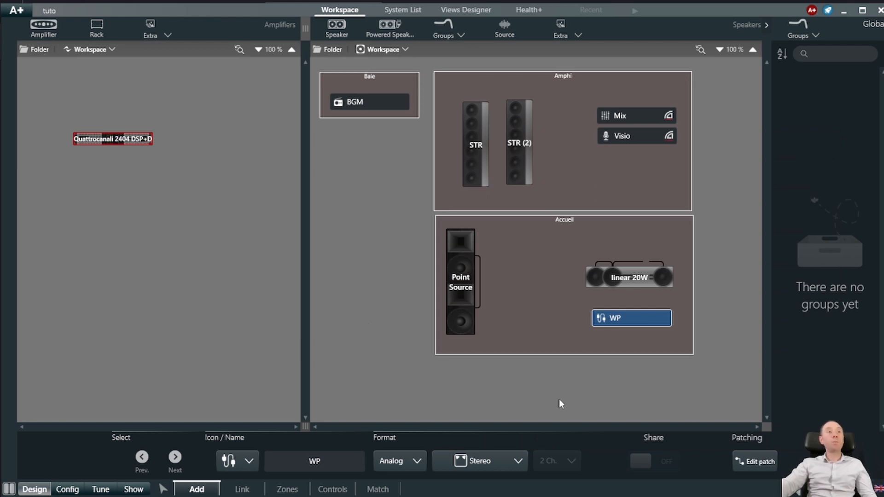
left_click(501, 388)
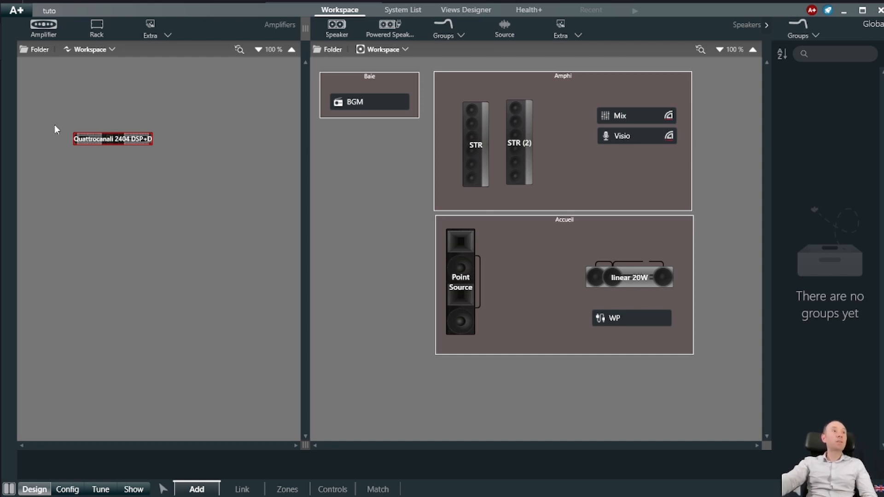
left_click(99, 140)
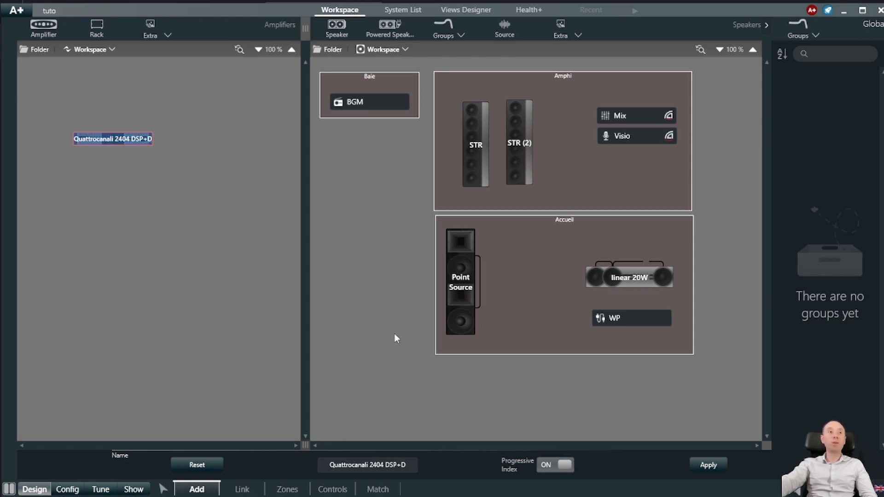
left_click(80, 251)
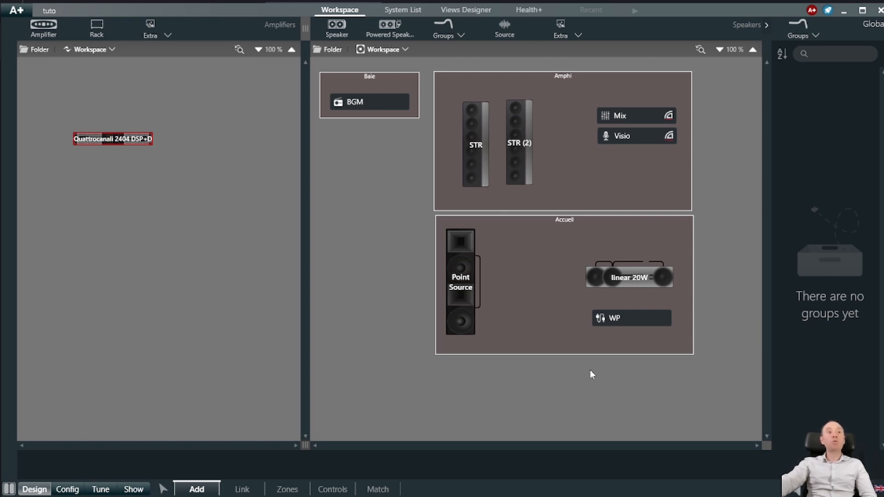
left_click(639, 319)
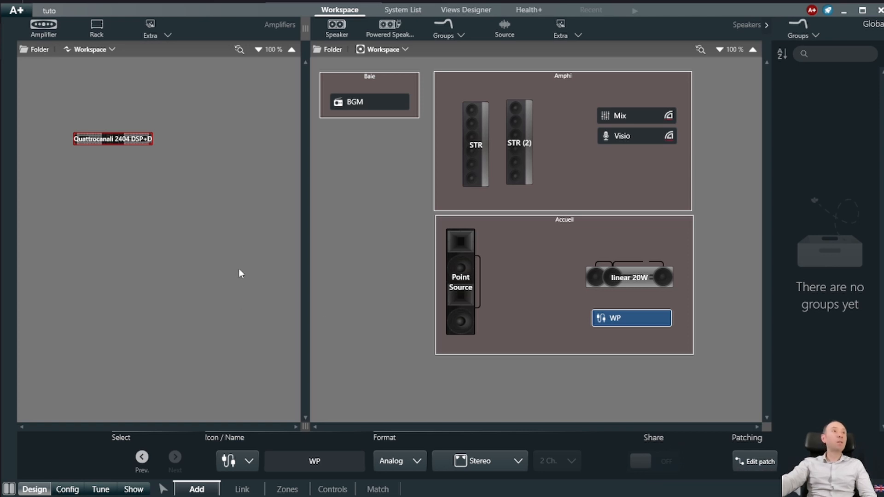
Step: Add one Mezzo 322 AD amplifier and place it just below the Quattrocanali 2404 DSP+D
left_click(36, 36)
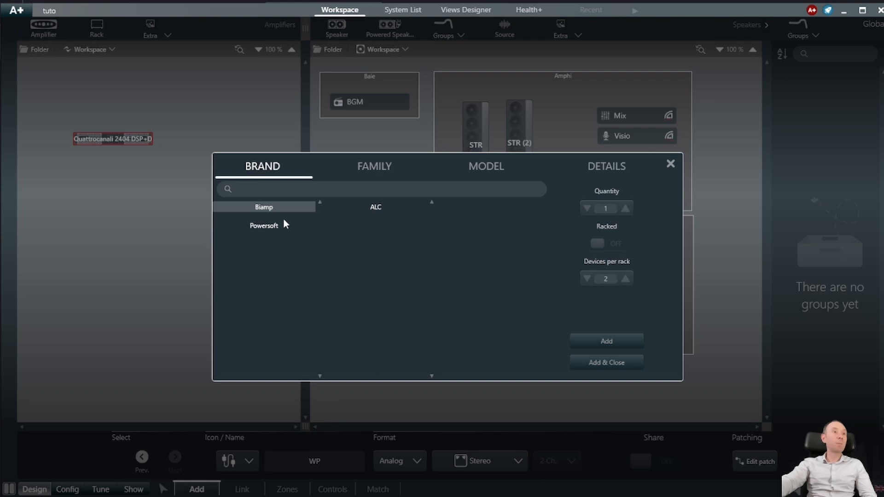
left_click(318, 190)
type("me")
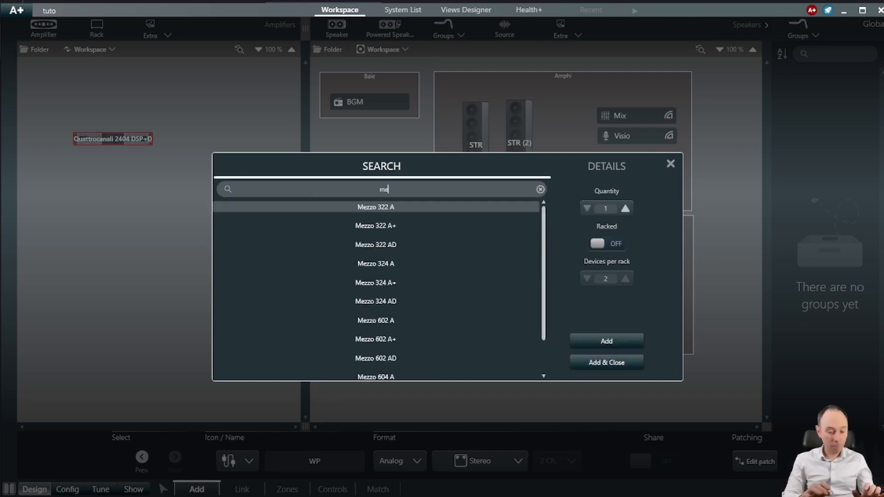
type("zz")
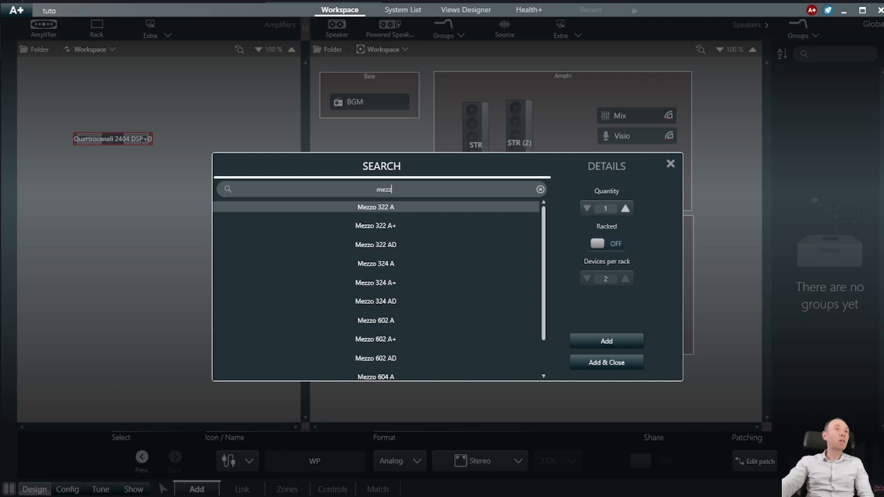
left_click(380, 245)
left_click(616, 364)
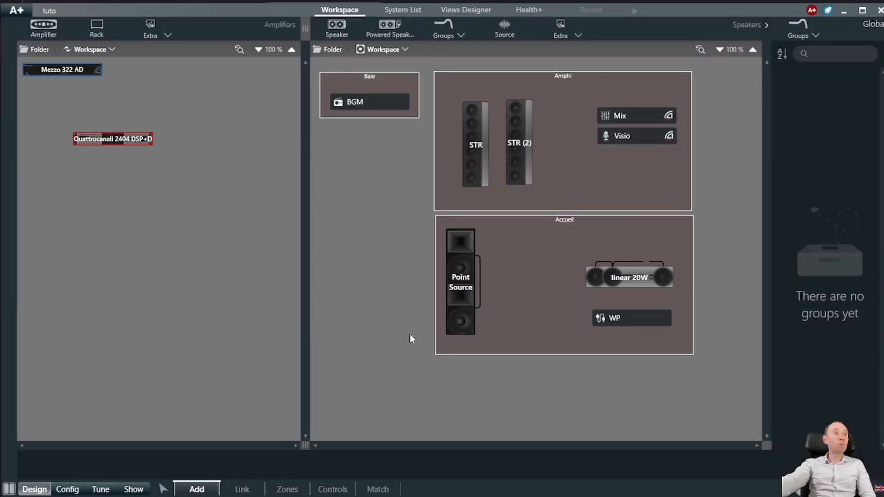
left_click_drag(60, 68, 109, 170)
left_click(152, 235)
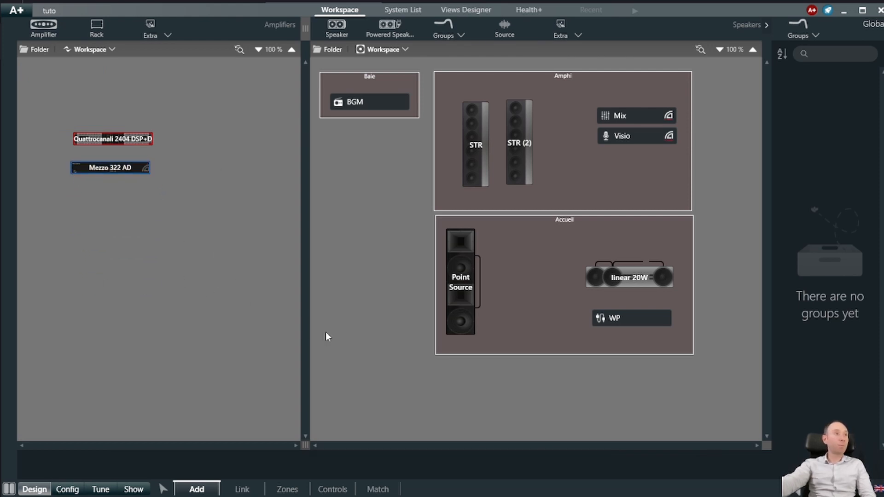
Step: Repatch the WP source to the Mezzo 322 AD, with Left on Analog 1 and Right on Analog 2
left_click(607, 320)
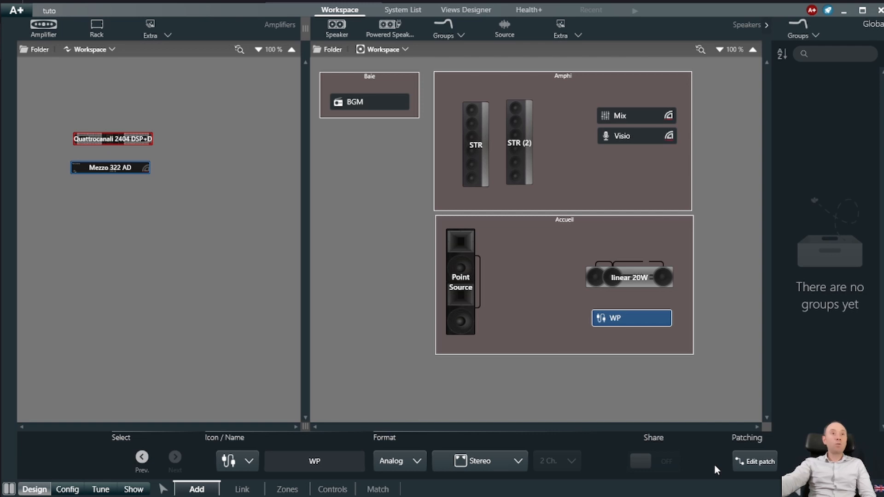
left_click(742, 464)
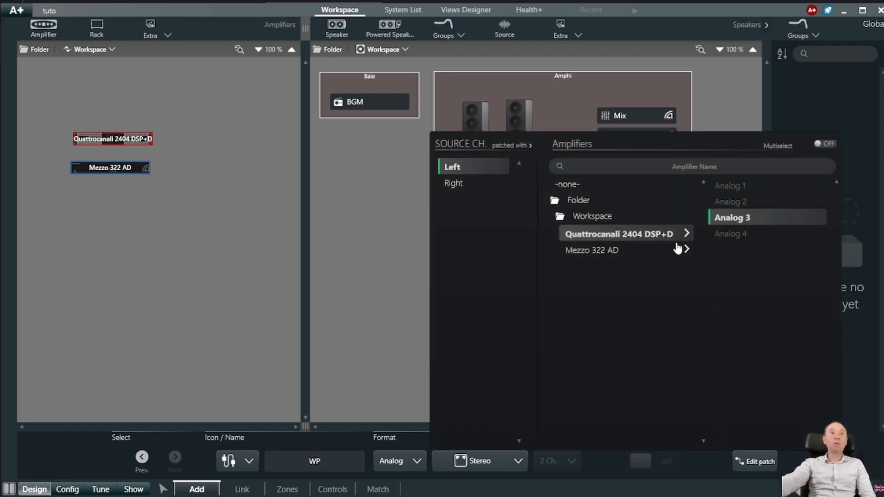
left_click(622, 258)
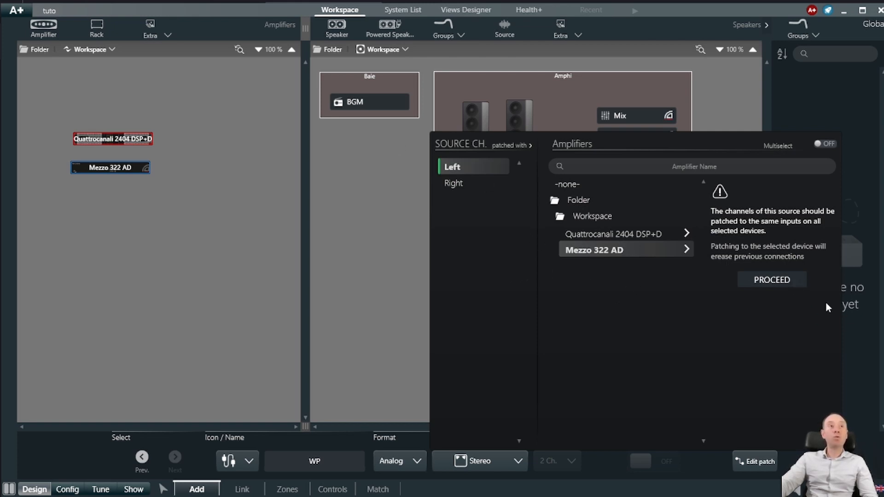
left_click(789, 284)
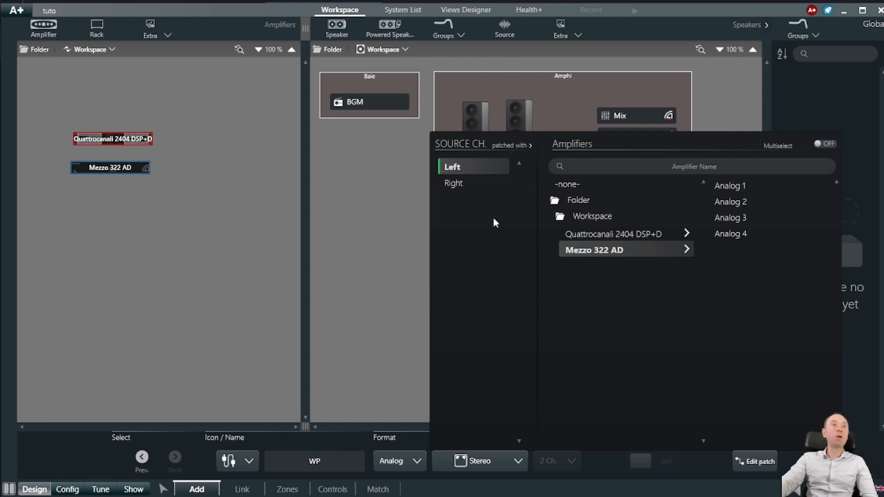
left_click(749, 189)
left_click(457, 187)
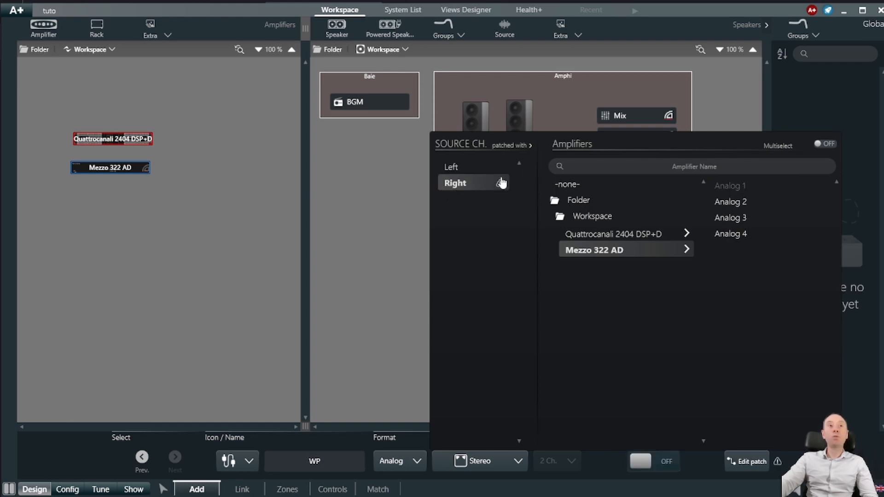
left_click(738, 203)
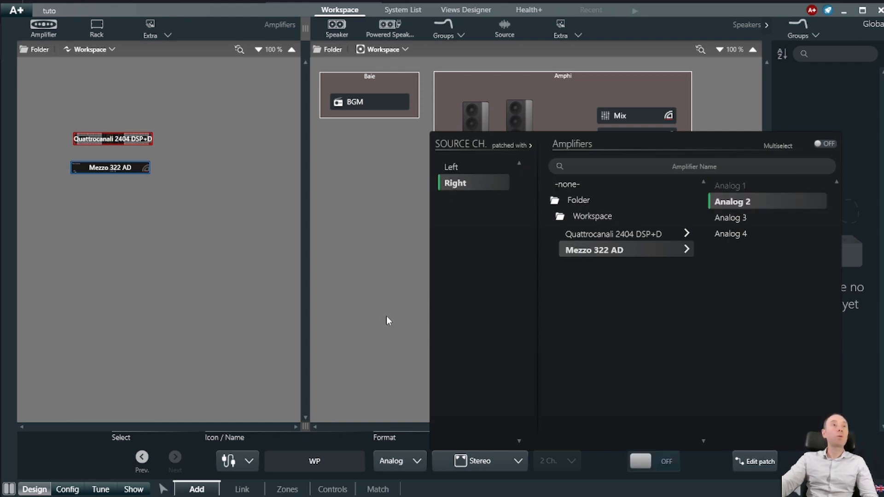
left_click(346, 300)
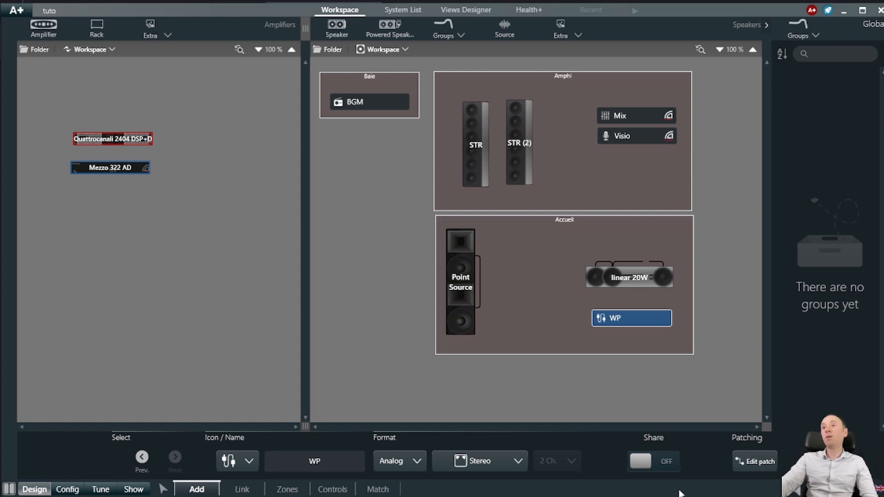
Step: Turn on sharing for the WP source
left_click(639, 465)
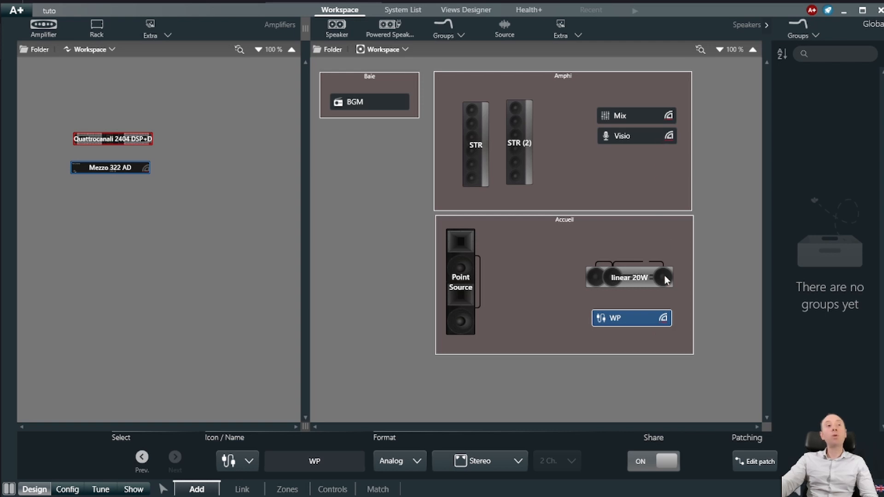
left_click(620, 181)
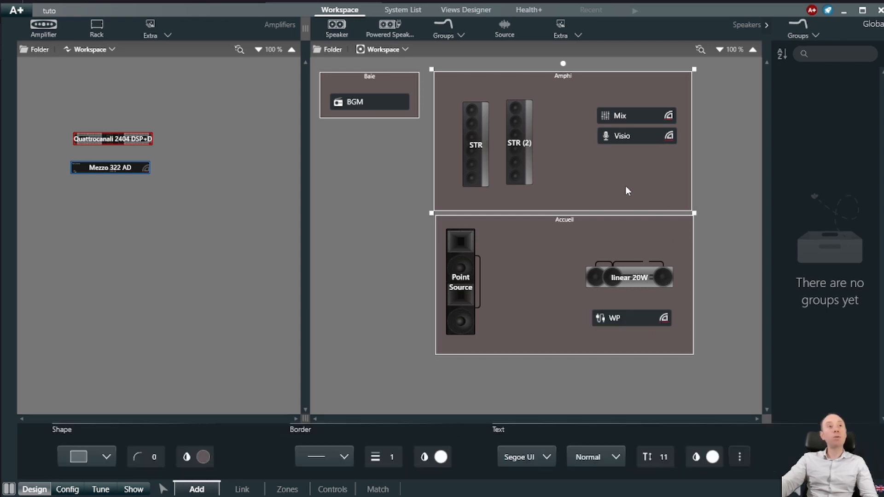
left_click(641, 319)
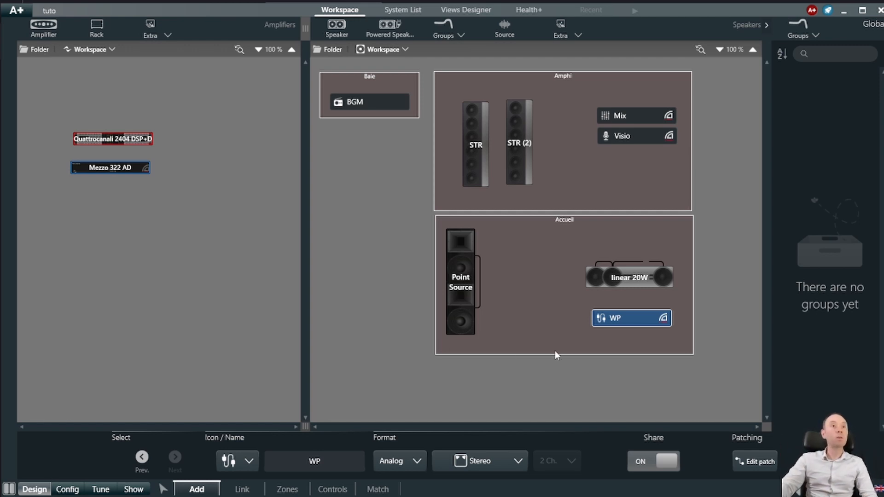
Step: Remove the Mezzo 322 AD amplifier from the system
left_click(113, 170)
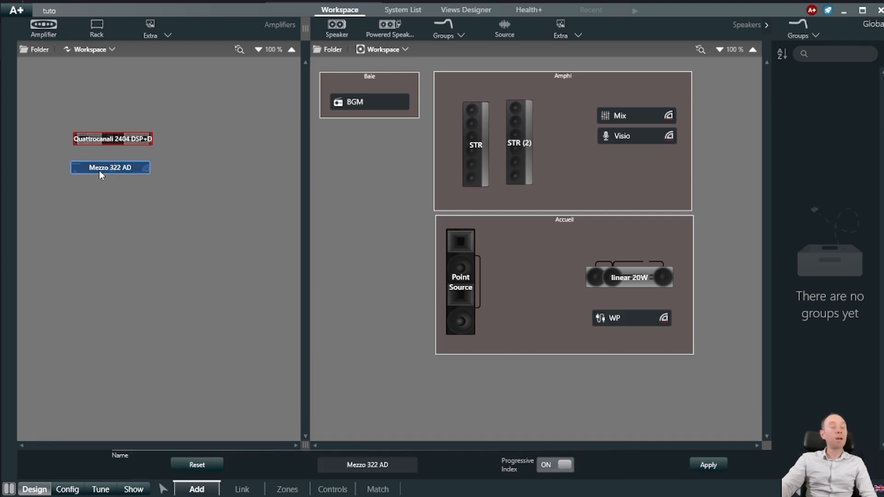
key("Delete")
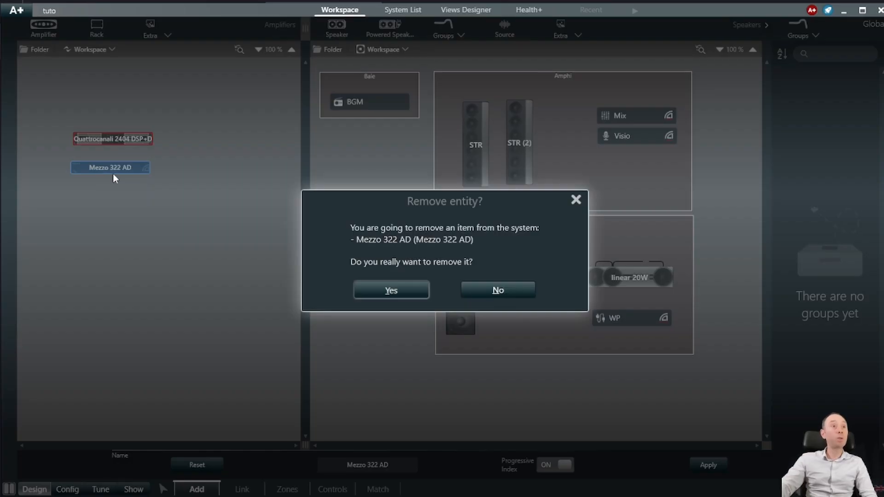
left_click(410, 290)
Step: Patch the WP source's Left channel to Analog 3 and Right channel to Analog 4 of the Quattrocanali 2404 DSP+D
left_click(654, 325)
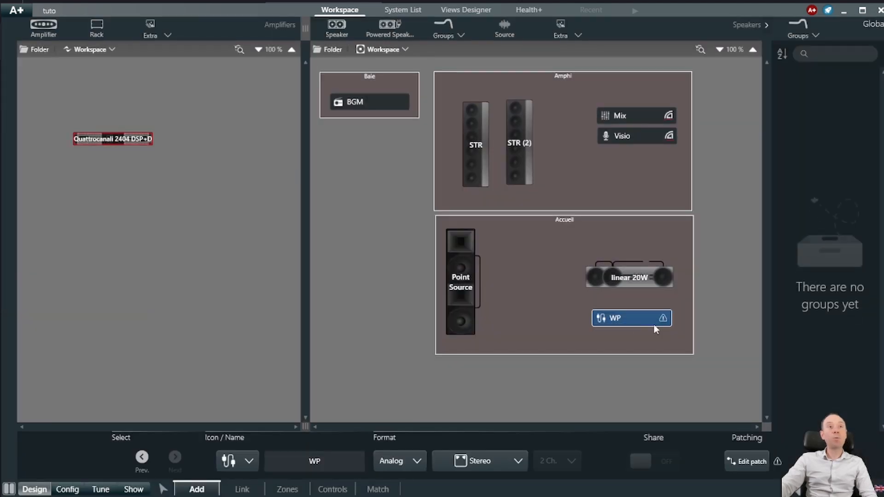
left_click(753, 466)
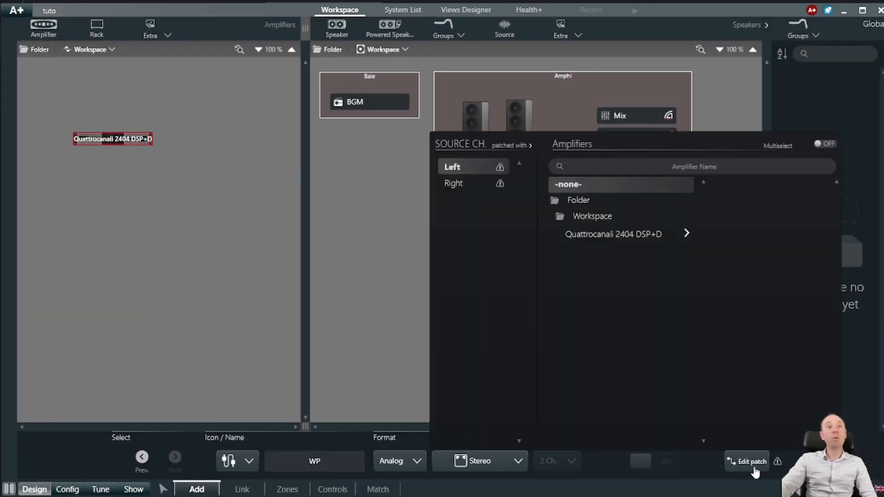
left_click(618, 236)
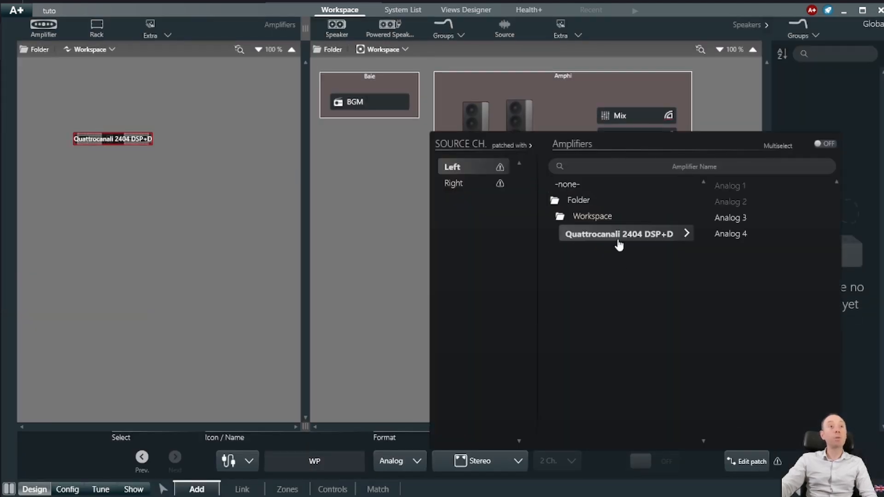
left_click(727, 221)
left_click(474, 189)
left_click(737, 236)
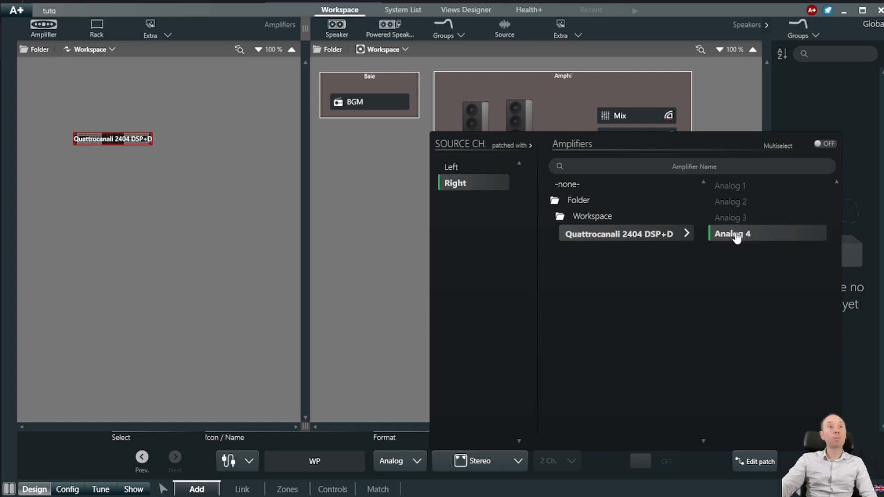
left_click(385, 262)
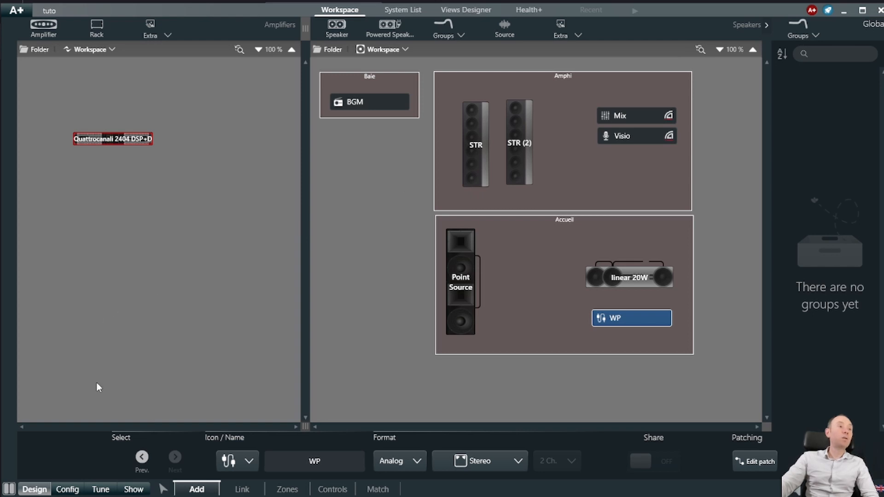
Step: Show the speaker routing configuration for Mono sources and inspect the first STR speaker in the Amphi area
left_click(70, 491)
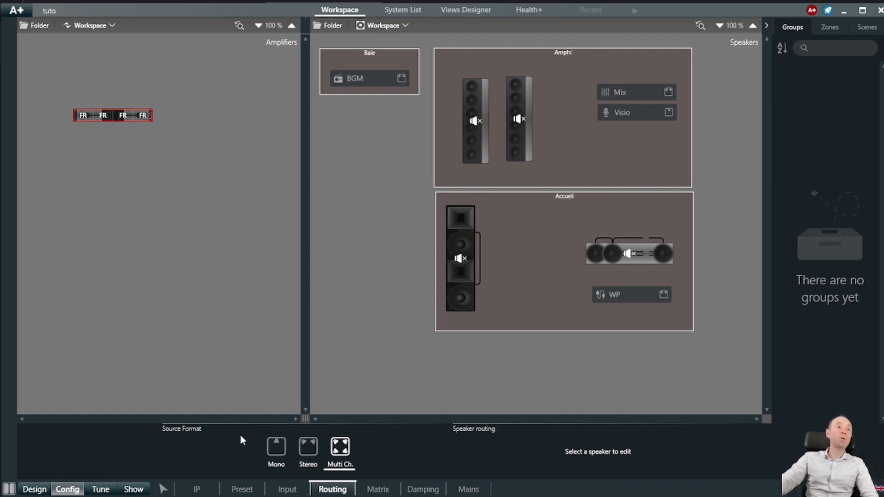
left_click(276, 447)
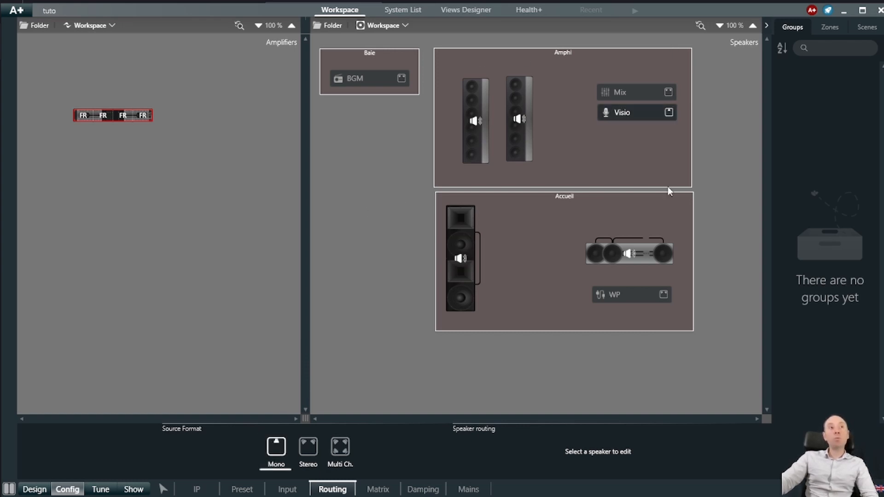
left_click(476, 135)
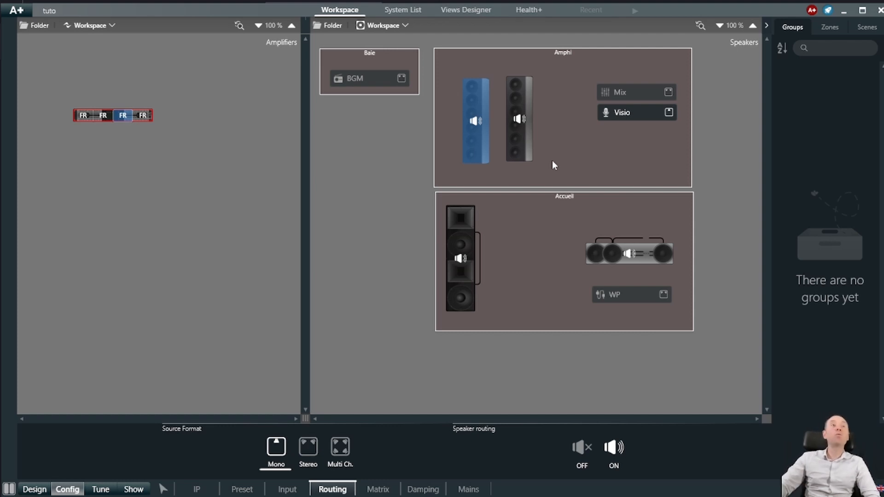
Step: Switch the Mono routing of the second STR speaker in the Amphi area off and back on
left_click(526, 131)
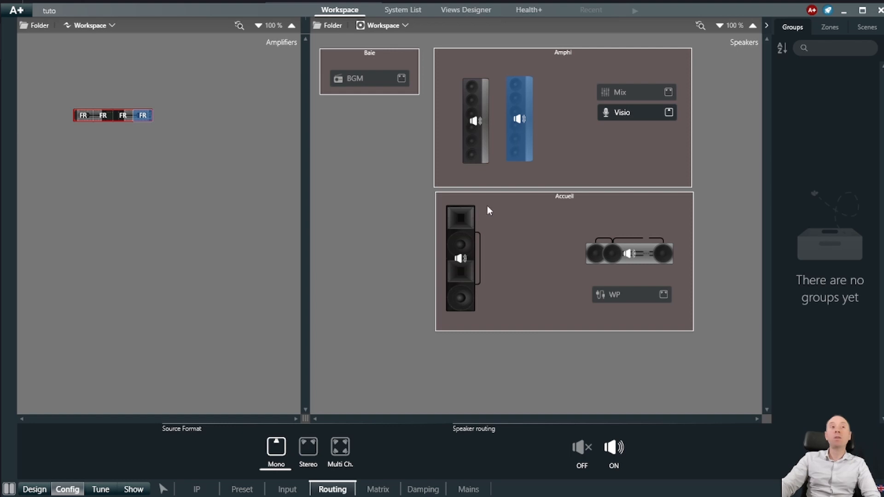
left_click(580, 450)
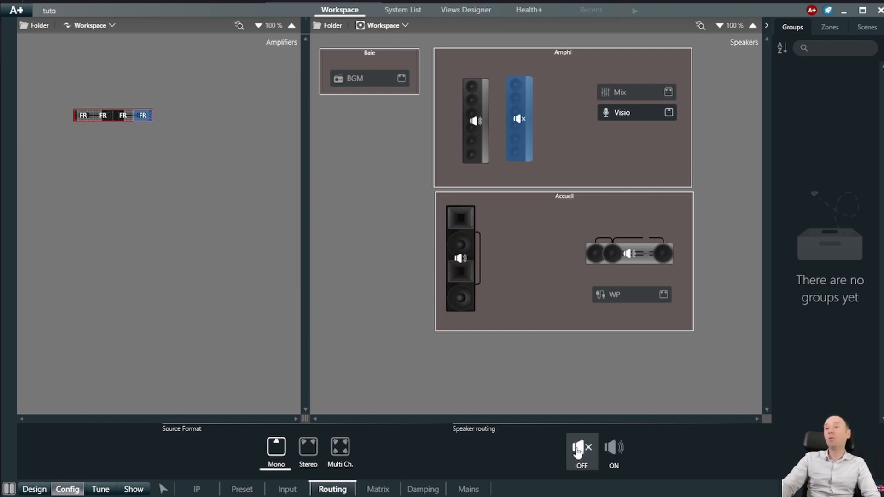
left_click(613, 449)
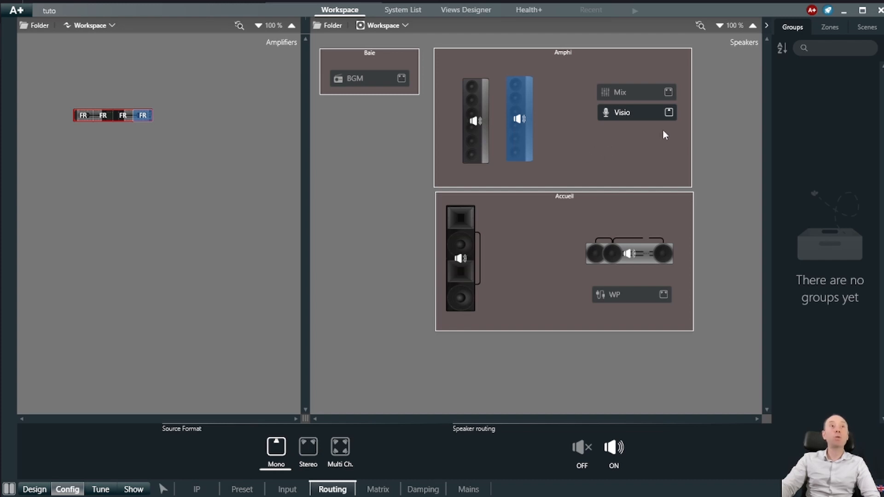
mouse_move(481, 146)
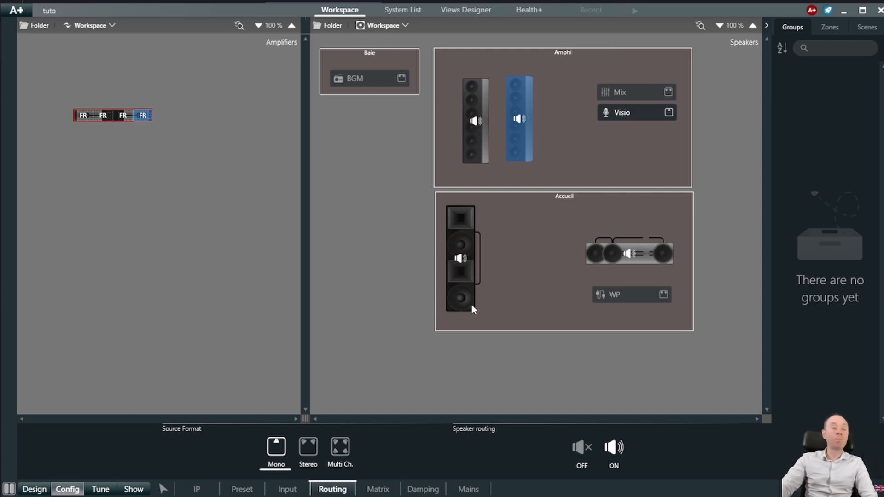
Step: Show the speaker routing for Stereo sources and inspect the options of the first STR speaker in the Amphi area
left_click(310, 444)
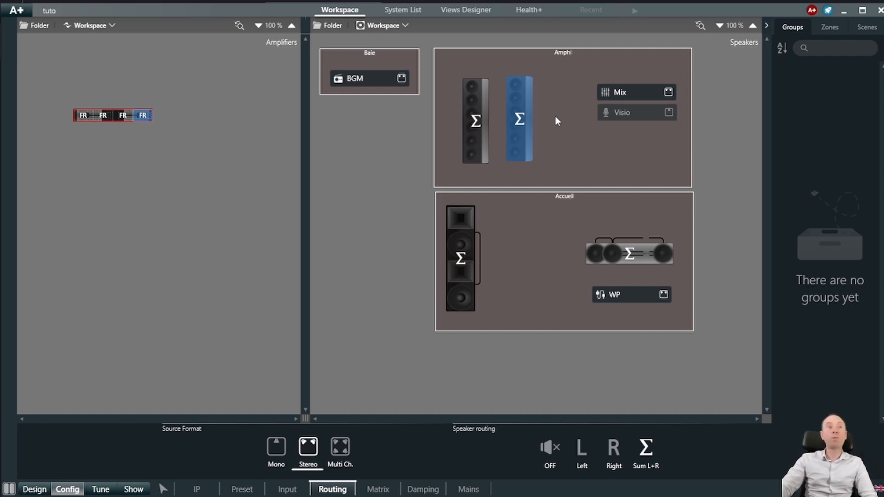
left_click(479, 125)
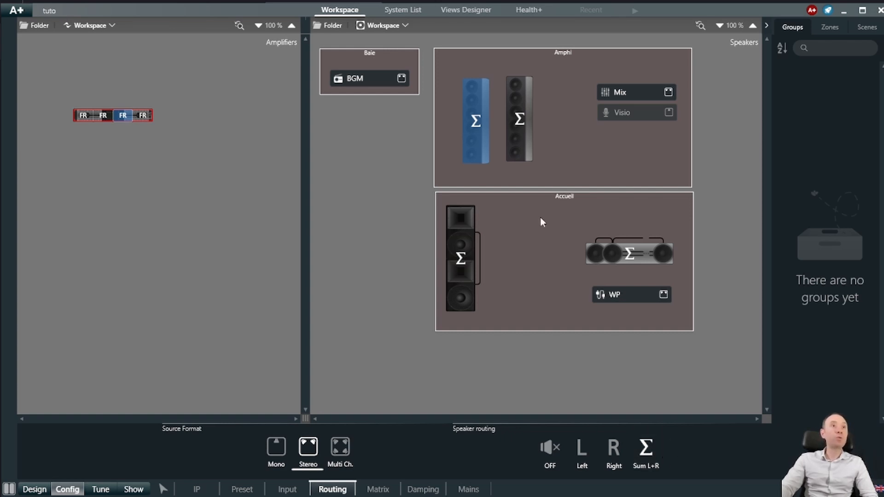
left_click(463, 135)
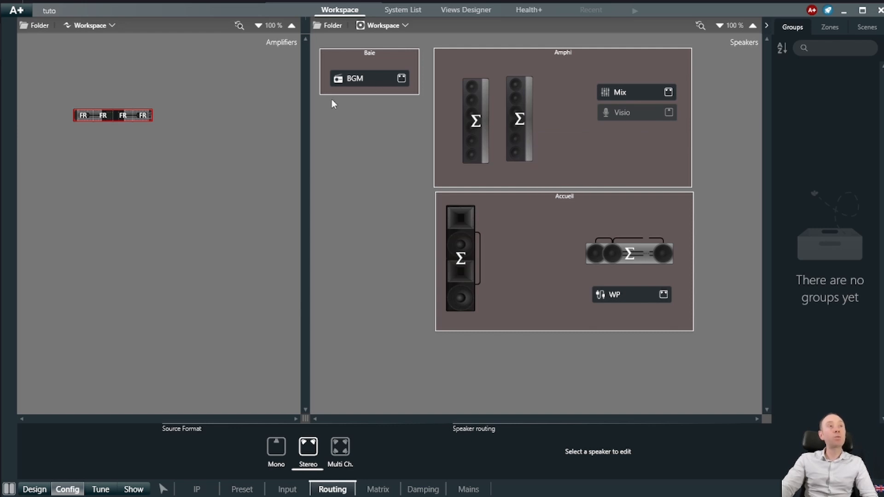
Step: Route the first STR speaker in the Amphi area to Left and the second one to Right for Stereo sources
left_click(479, 118)
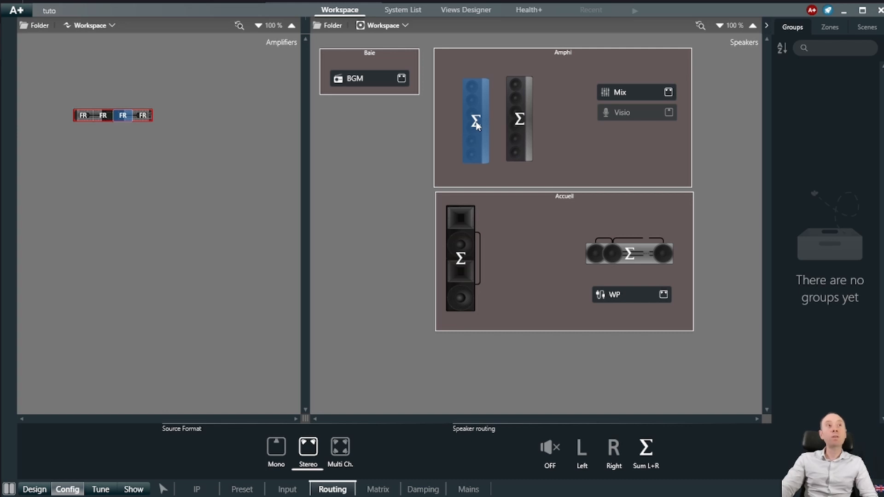
left_click(571, 458)
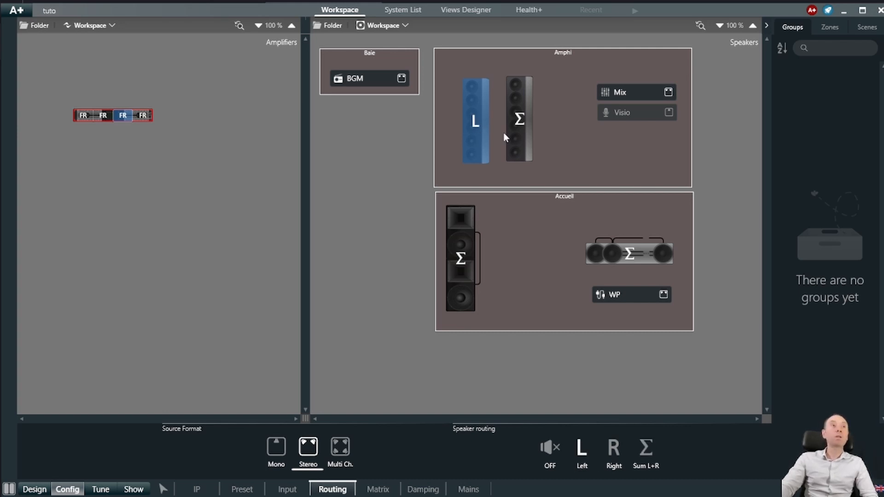
left_click(518, 134)
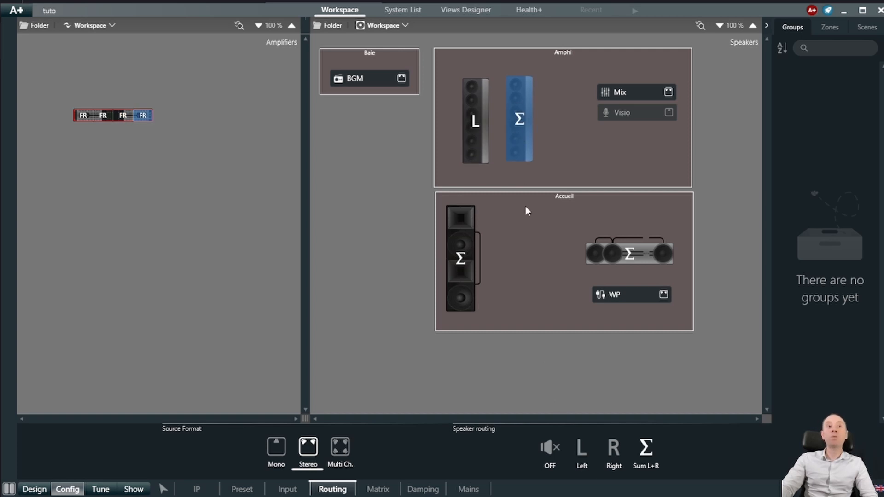
left_click(614, 459)
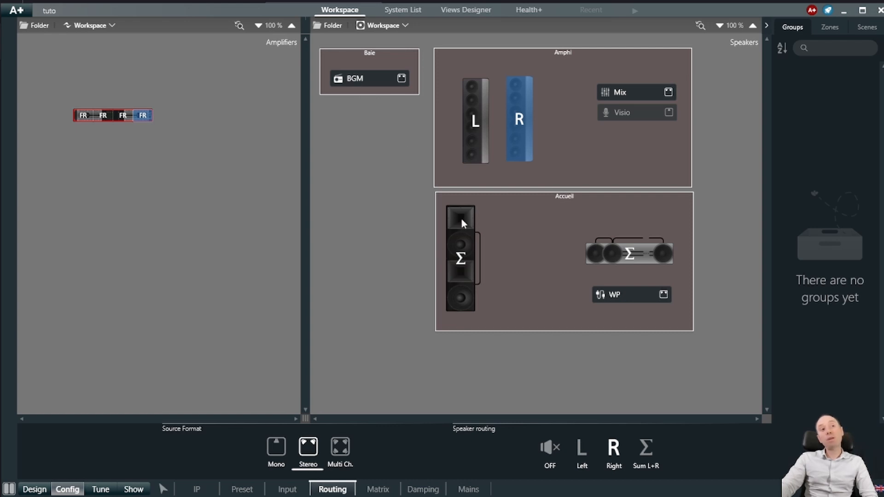
mouse_move(461, 221)
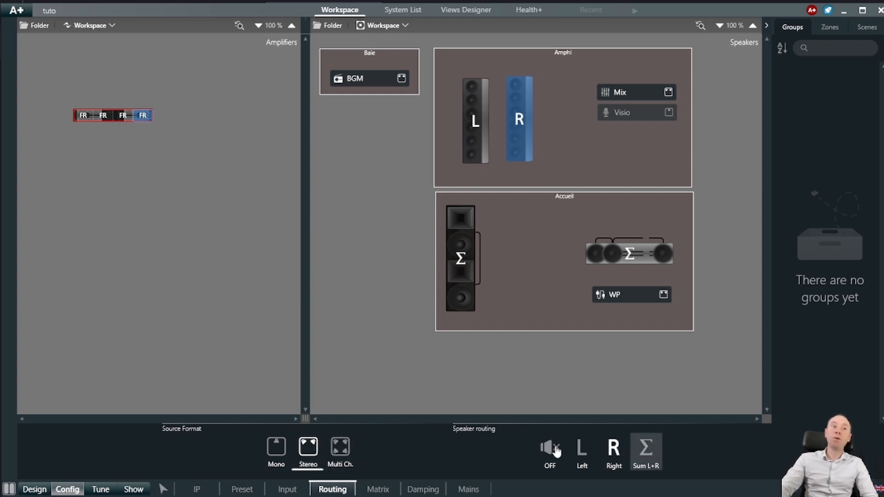
Step: Show the Multi Ch. source routing and assign the first STR speaker in the Amphi area to CH 1
left_click(333, 449)
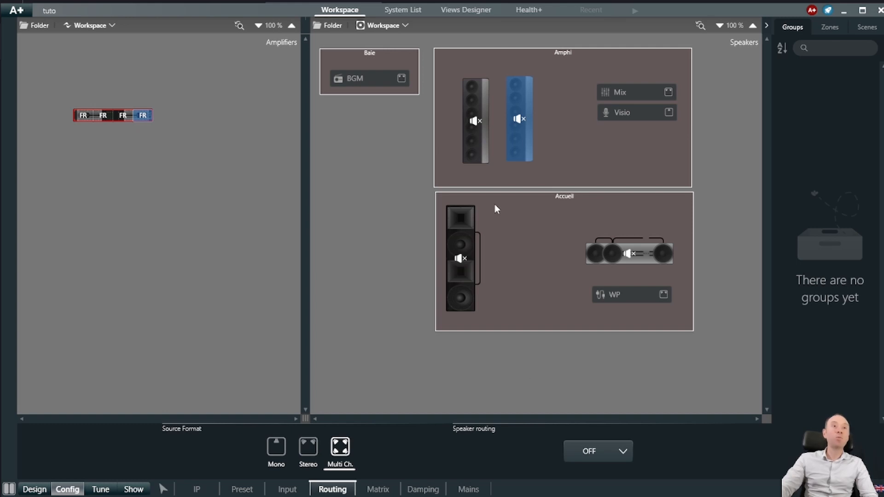
left_click(393, 162)
left_click(485, 109)
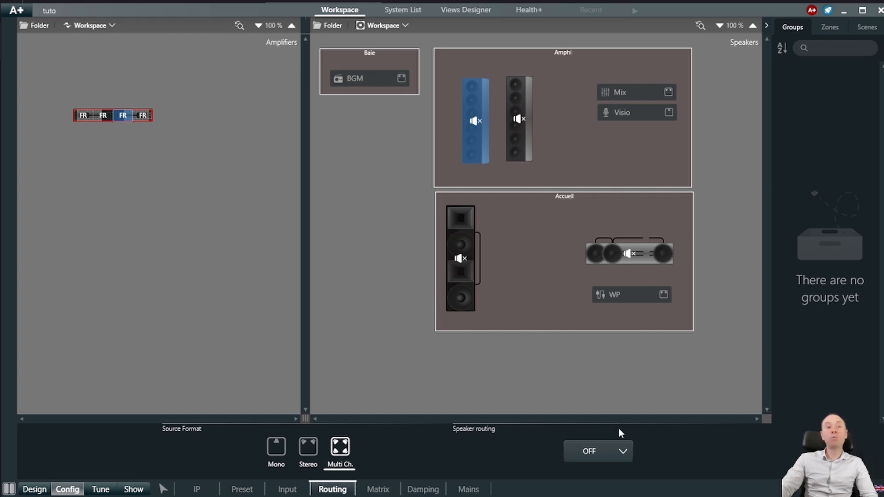
left_click(622, 454)
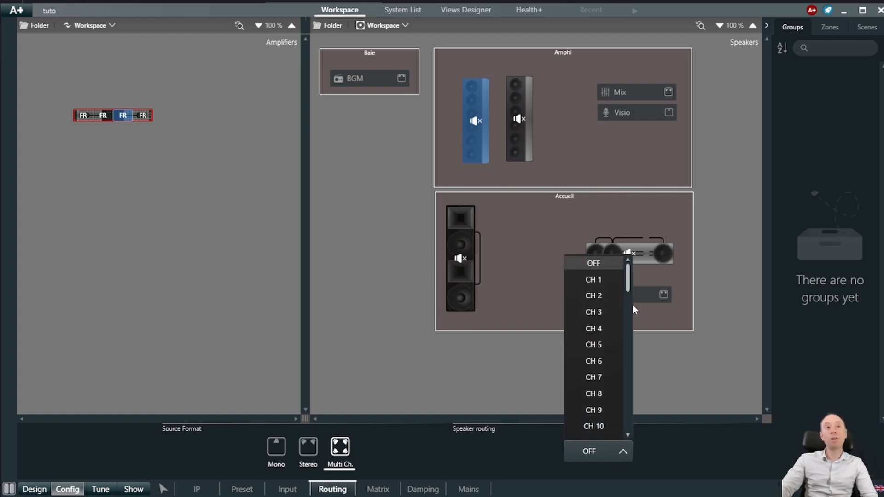
left_click(606, 279)
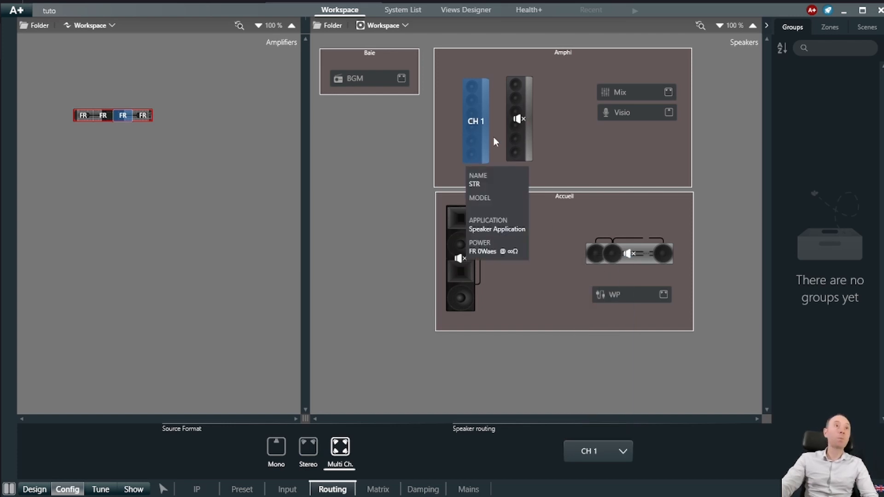
Step: Assign the second STR speaker in the Amphi area to CH 2 for Multi Ch. sources
left_click(509, 132)
left_click(597, 451)
scroll(591, 280, "down", 1)
left_click(597, 265)
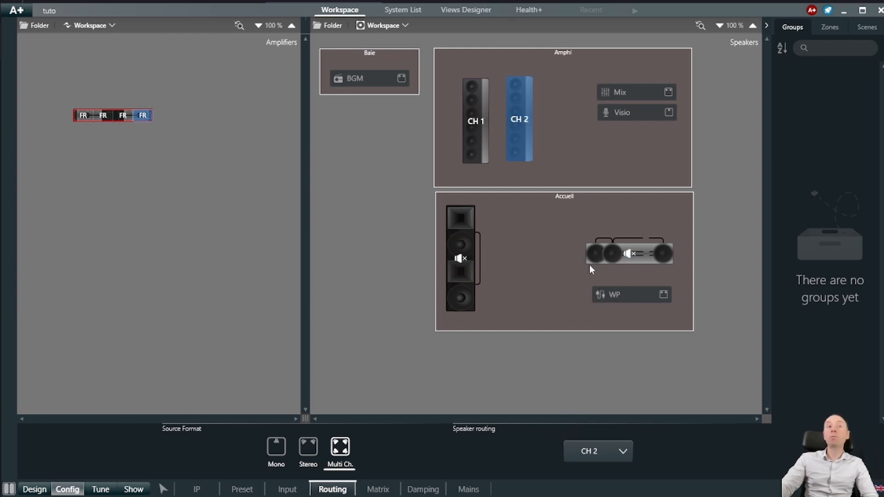
Step: Look through the Multi Ch. routing options offered for the Point Source speaker in the Accueil area
left_click(454, 272)
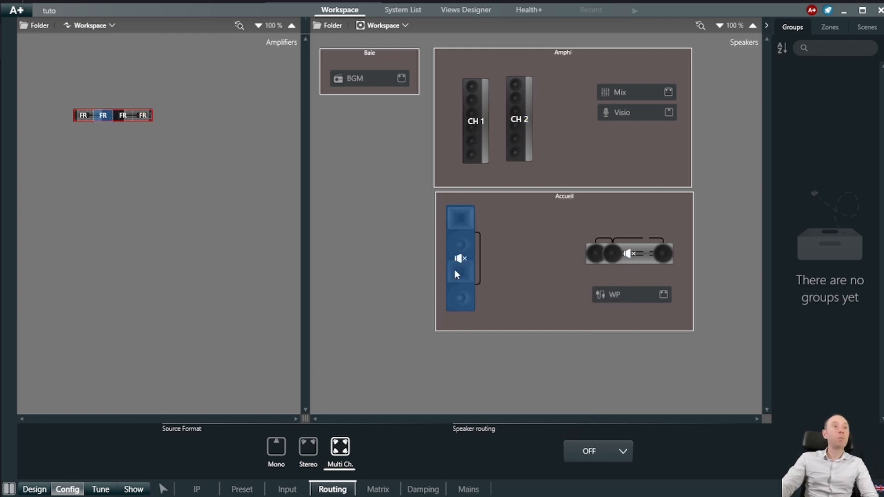
left_click(601, 459)
scroll(613, 282, "down", 1)
scroll(627, 272, "up", 1)
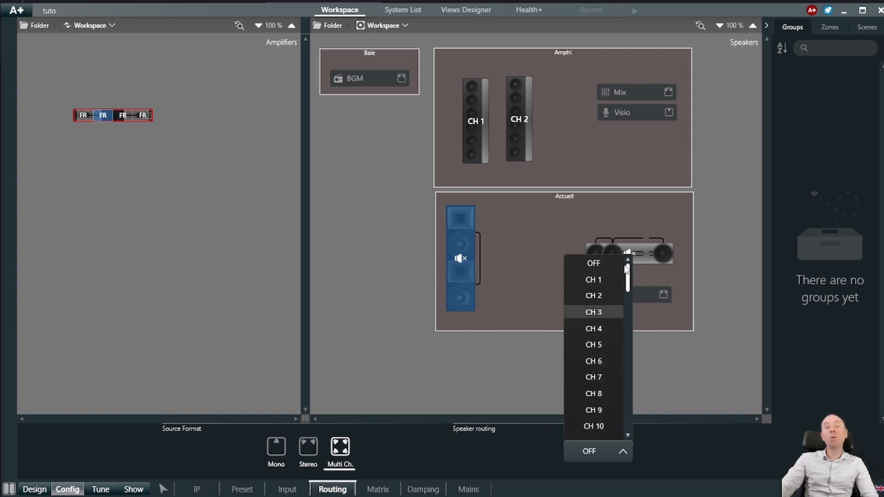
mouse_move(627, 269)
left_mouse_down()
mouse_move(628, 406)
mouse_move(631, 273)
left_mouse_up()
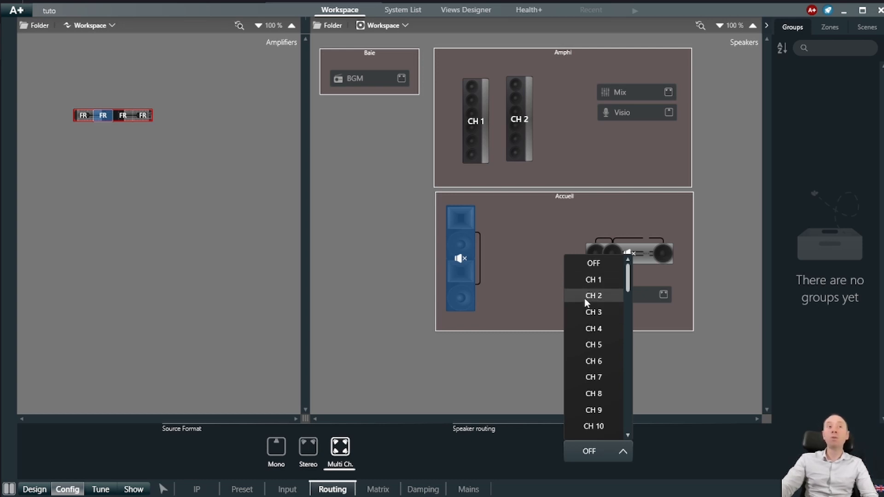
left_click(484, 357)
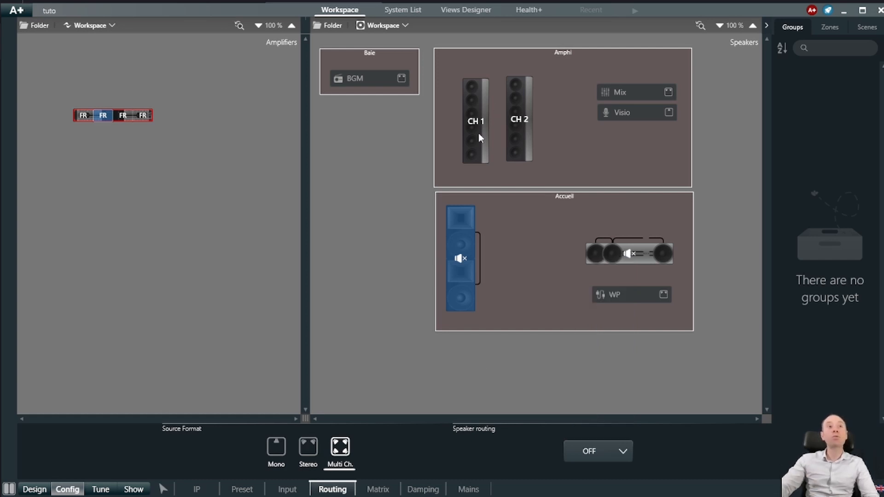
left_click(620, 455)
scroll(617, 290, "up", 1)
left_click(594, 291)
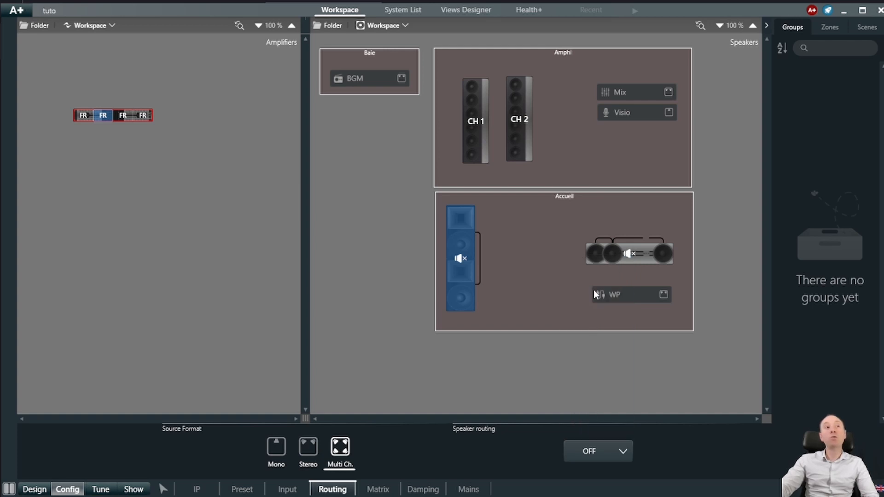
left_click(463, 258)
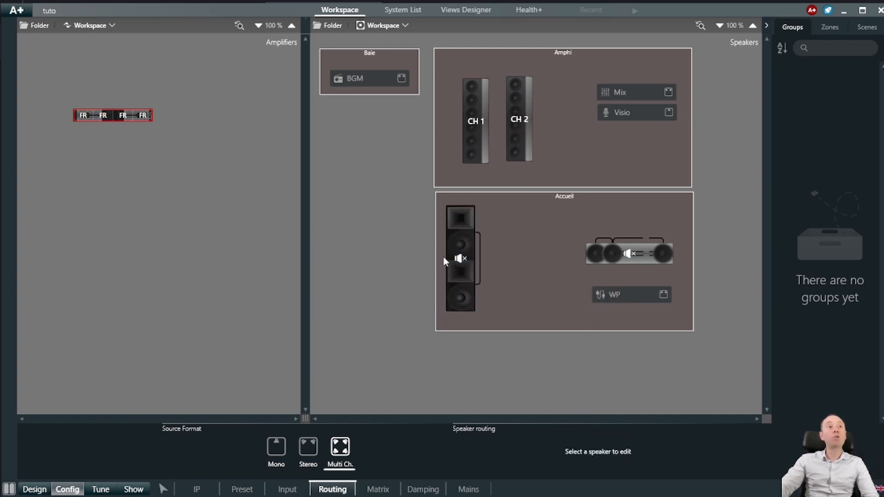
Step: Assign the Point Source speaker in the Accueil area to CH 1 for Multi Ch. sources
left_click(458, 260)
left_click(599, 450)
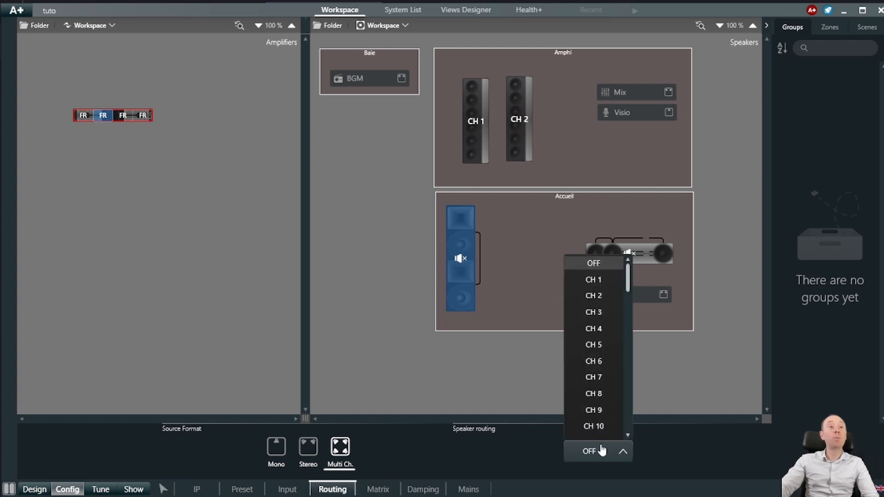
scroll(604, 272, "up", 2)
left_click(593, 279)
Step: Assign the linear 20W speaker in the Accueil area to CH 2 for Multi Ch. sources
left_click(619, 258)
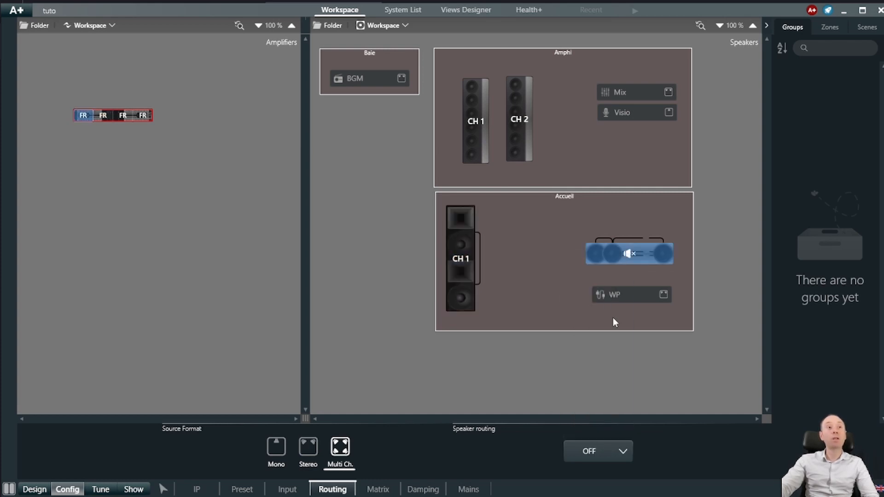
left_click(625, 452)
left_click(595, 264)
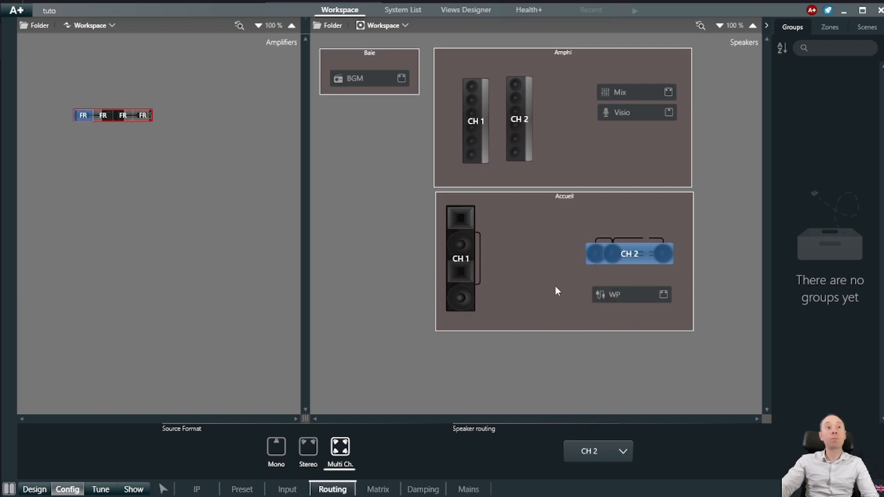
left_click(553, 290)
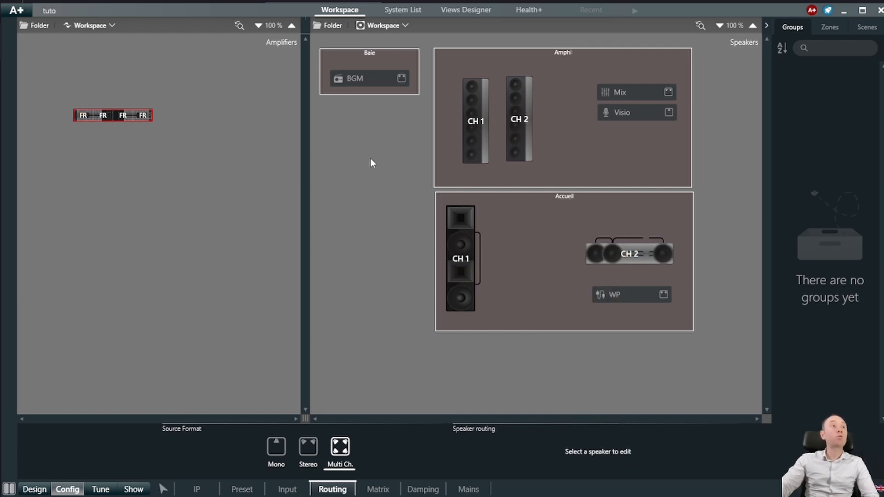
Step: Change the Multi Ch. routing of the linear 20W speaker in the Accueil area to CH 1
left_click(609, 248)
left_click(609, 449)
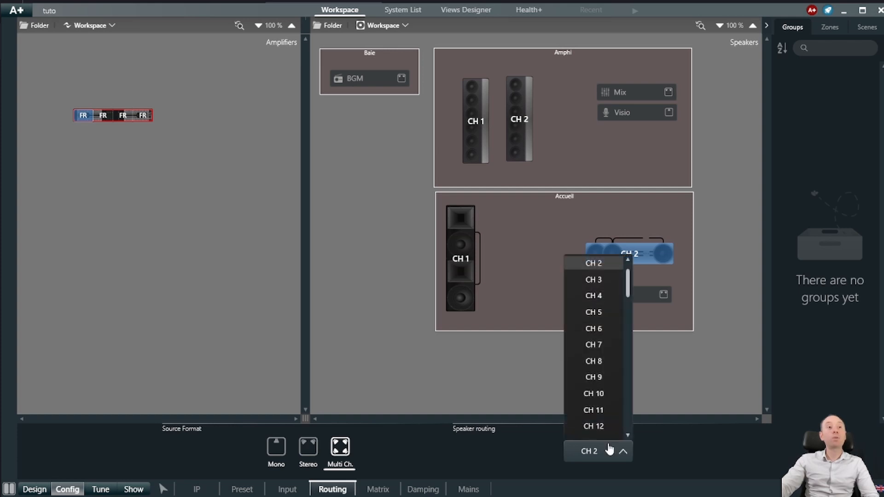
scroll(627, 278, "up", 1)
left_click(597, 279)
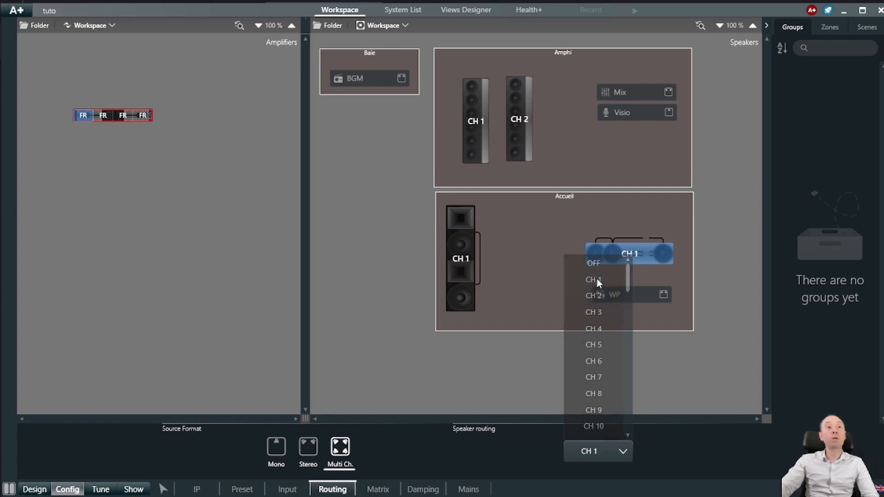
left_click(566, 368)
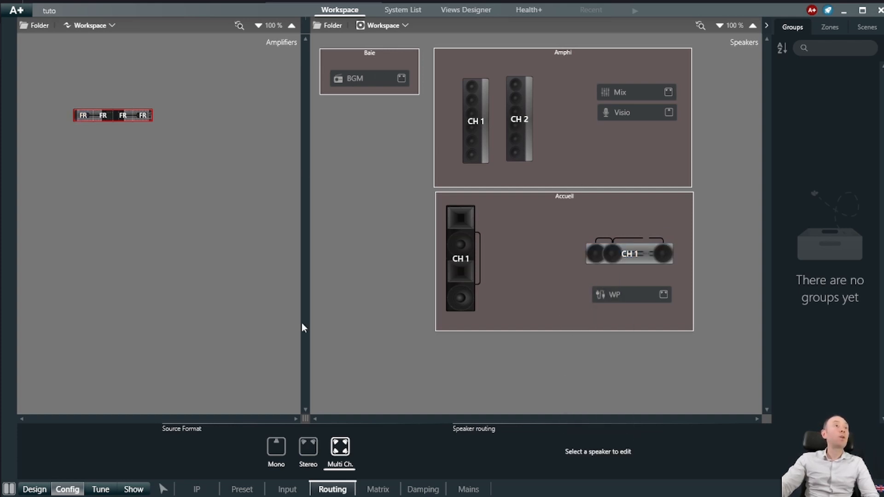
Step: Review the speaker routing for the Stereo, Multi Ch. and Mono source formats
left_click(308, 447)
left_click(339, 447)
left_click(308, 447)
left_click(277, 448)
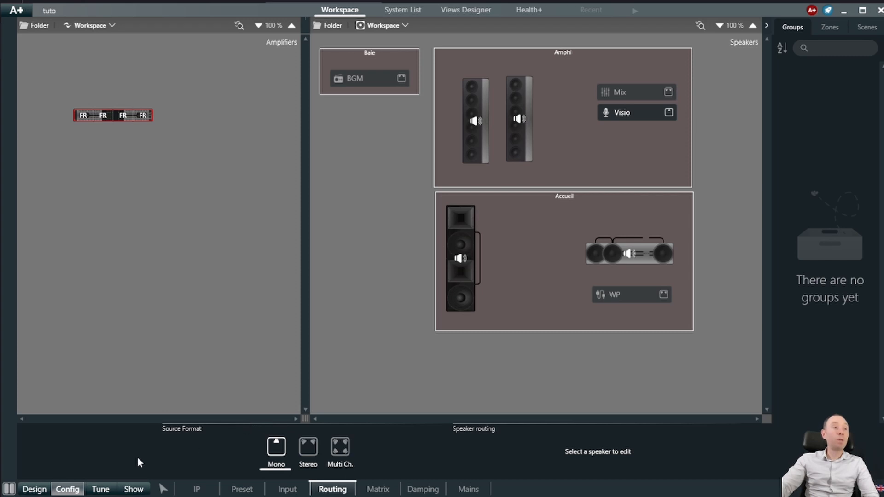
Step: Return to the Design mode and patch the Mix source's Left channel to Mic/Line 1 of the AV-WALLPLATE Dante device
left_click(42, 491)
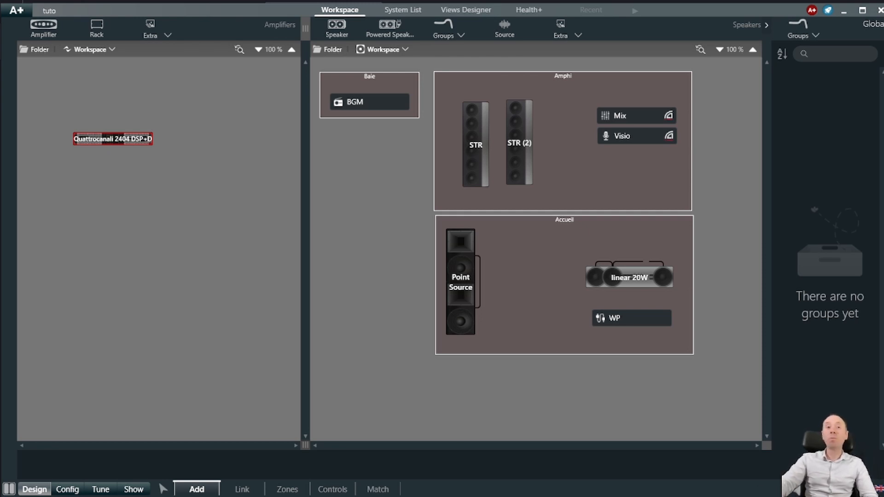
left_click(829, 489)
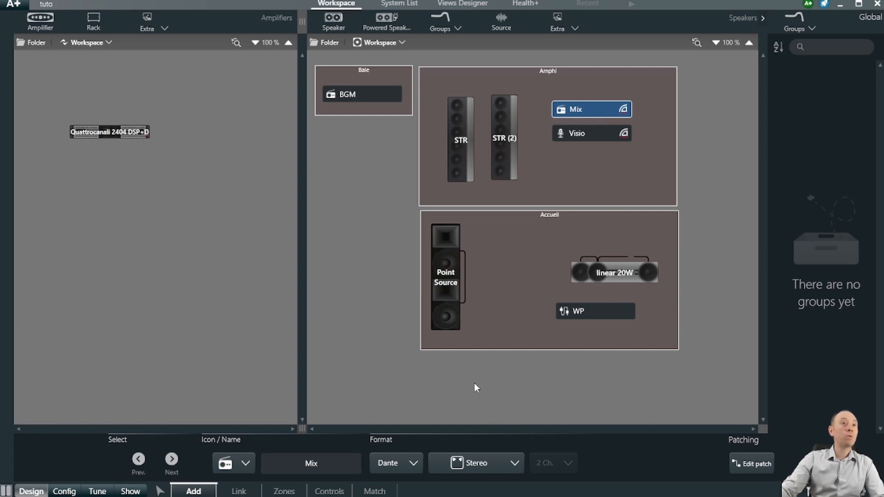
left_click(597, 112)
left_click(597, 112)
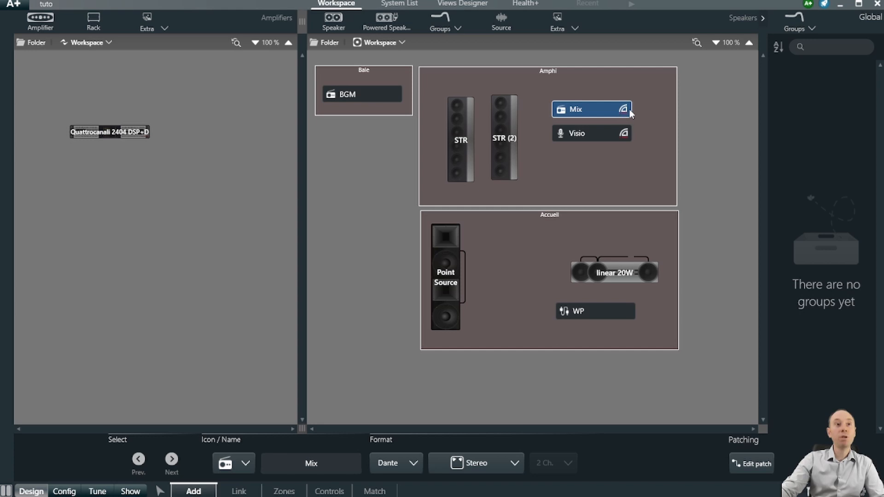
left_click(765, 464)
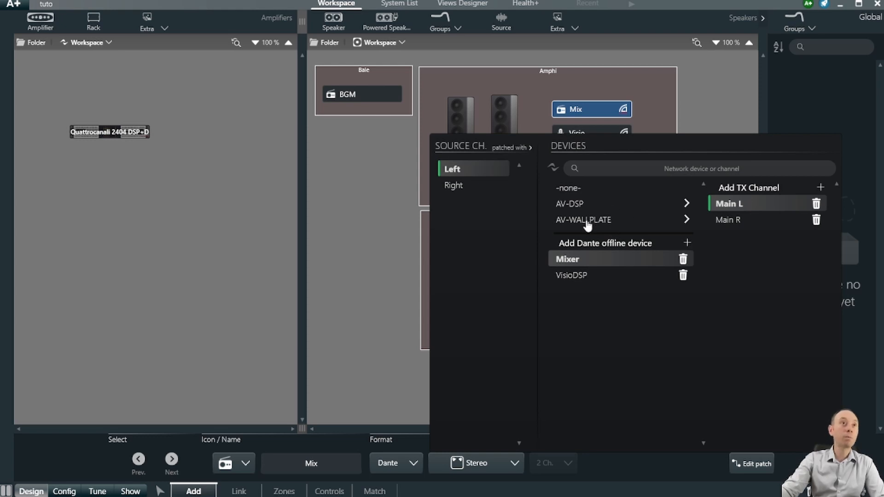
left_click(612, 221)
left_click(786, 290)
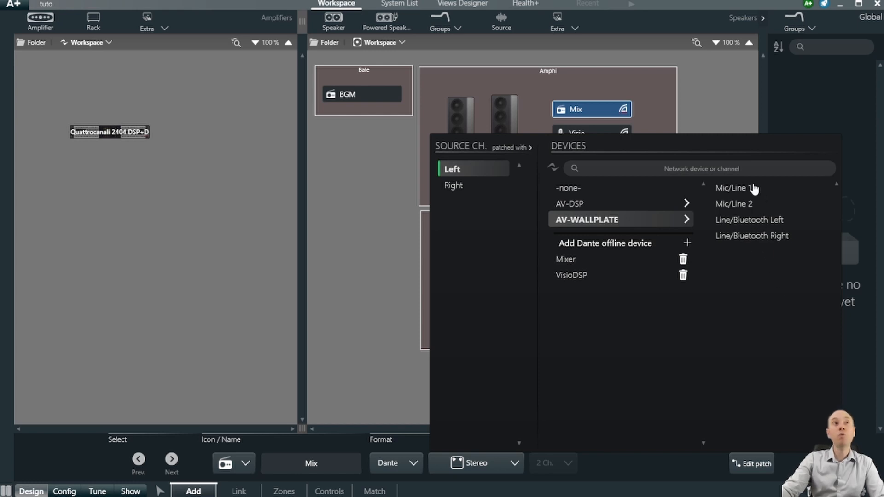
left_click(727, 192)
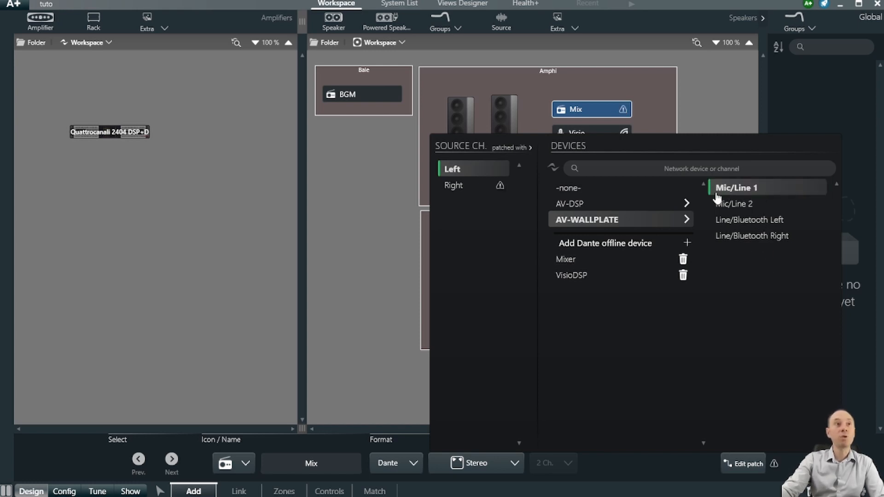
Step: Patch the Mix source's Right channel to Mic/Line 2 of AV-WALLPLATE and close the patch editor
left_click(459, 188)
left_click(735, 206)
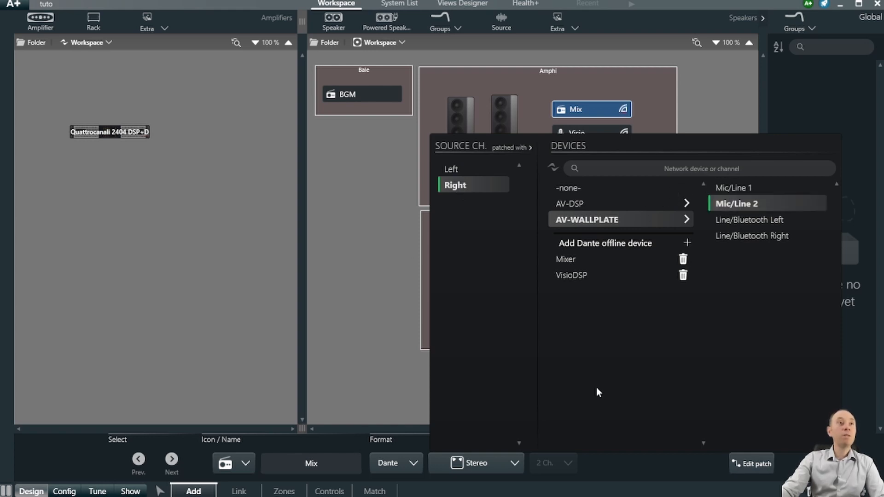
left_click(367, 297)
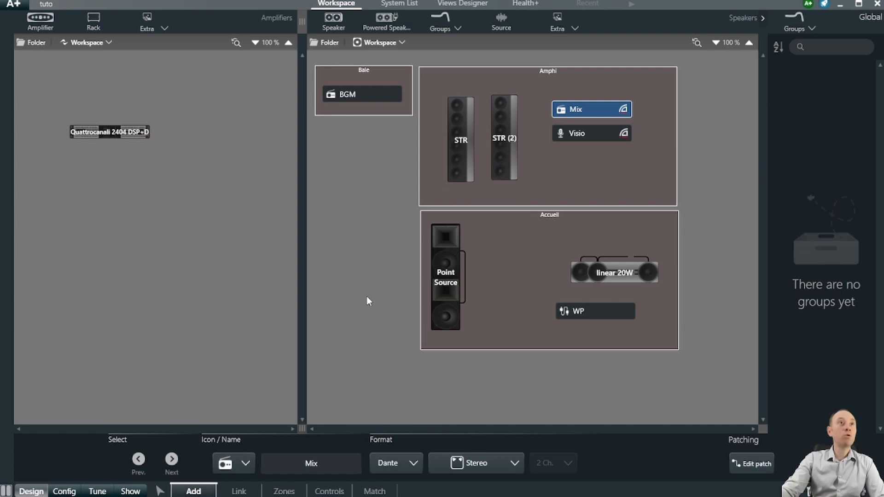
Step: Patch the Visio source's Mono channel to TxChan 0 of the AV-DSP Dante device
left_click(579, 133)
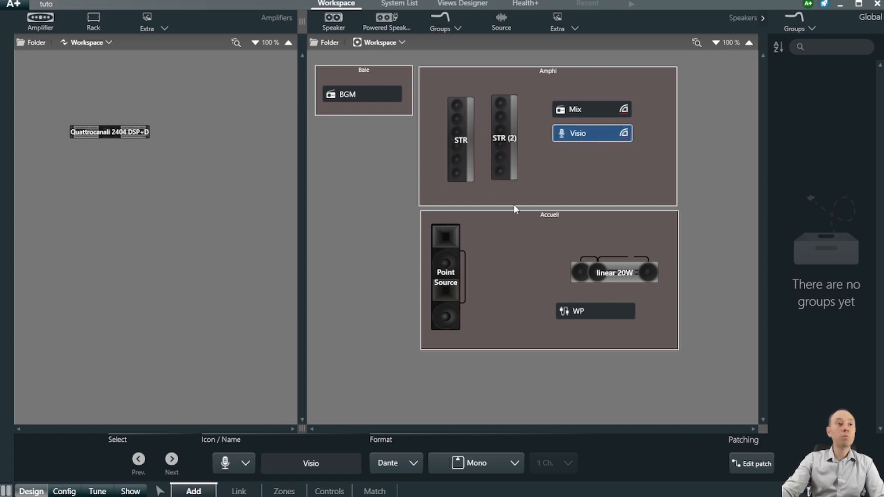
left_click(762, 468)
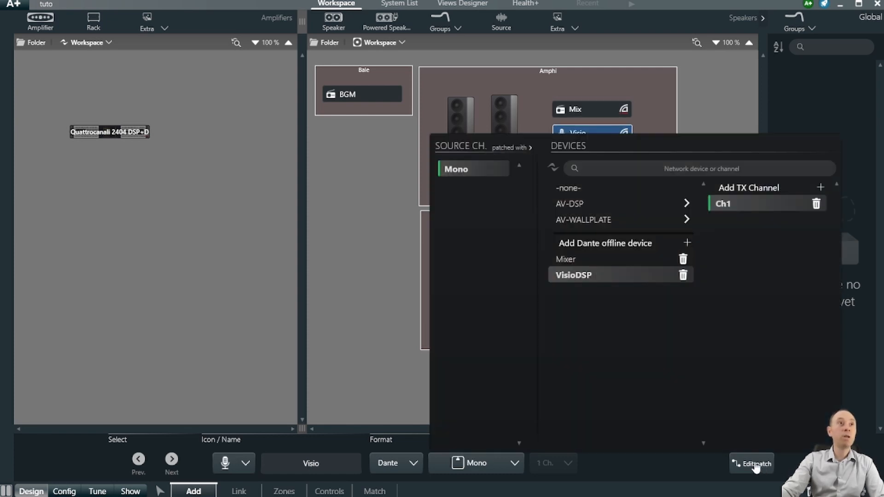
left_click(580, 205)
left_click(783, 282)
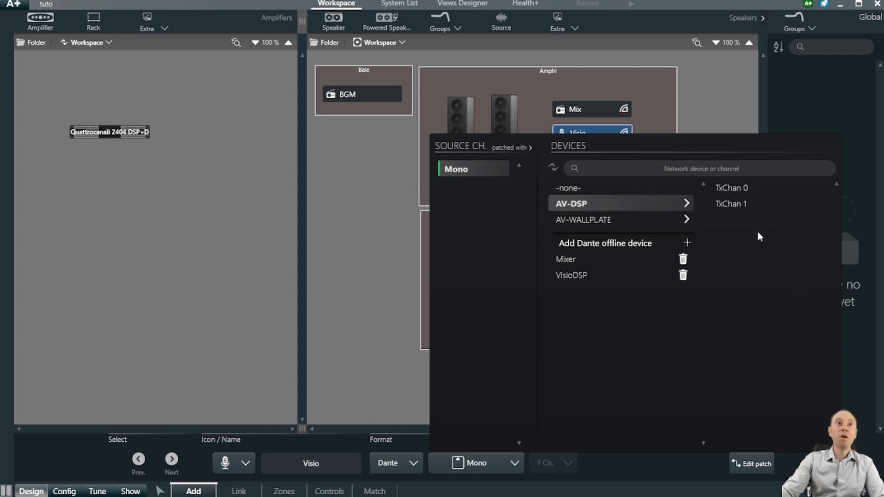
left_click(737, 193)
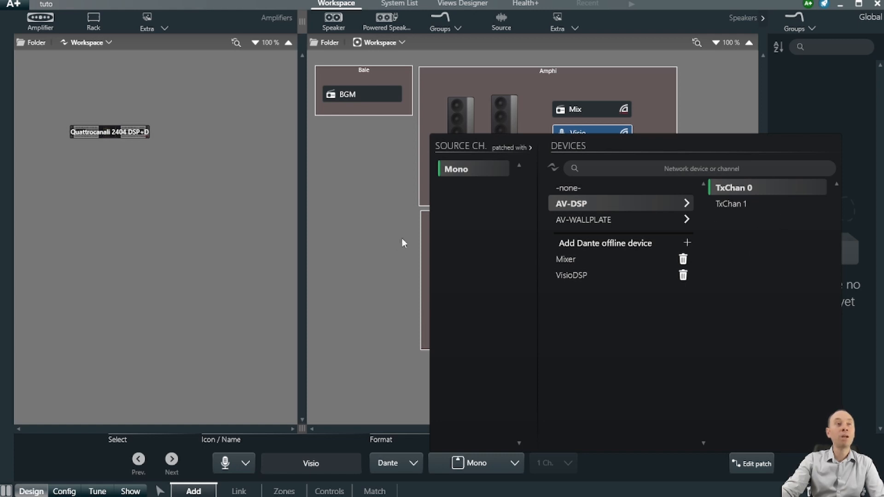
left_click(353, 248)
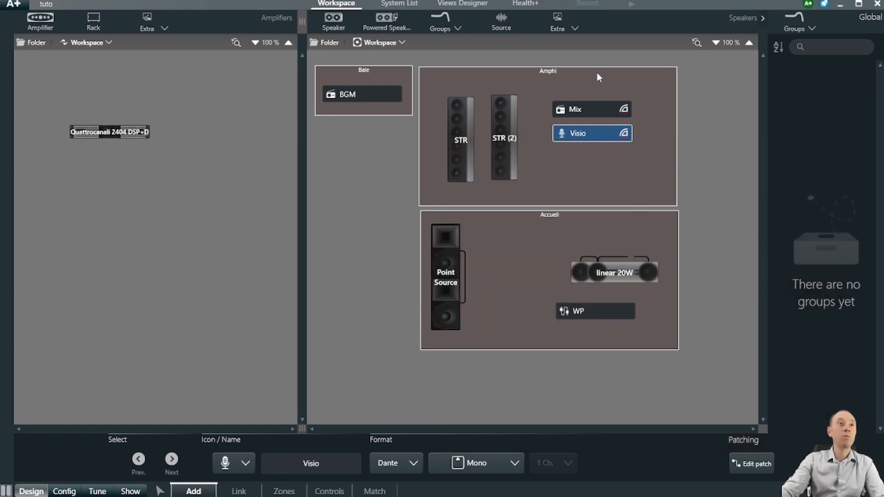